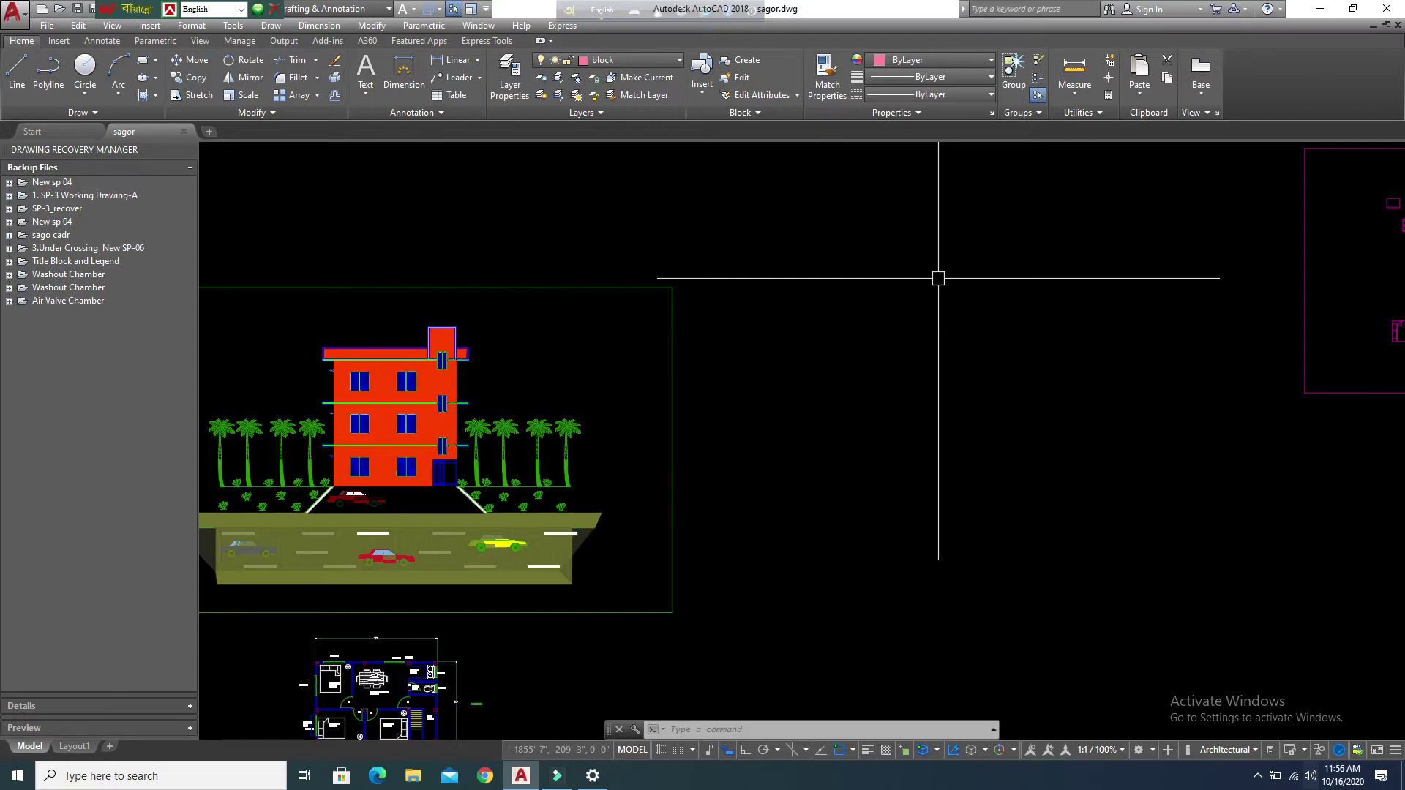
Step: Clear any command and pan the orange building elevation to mid-view, then beyond it
key("Escape")
key("Escape")
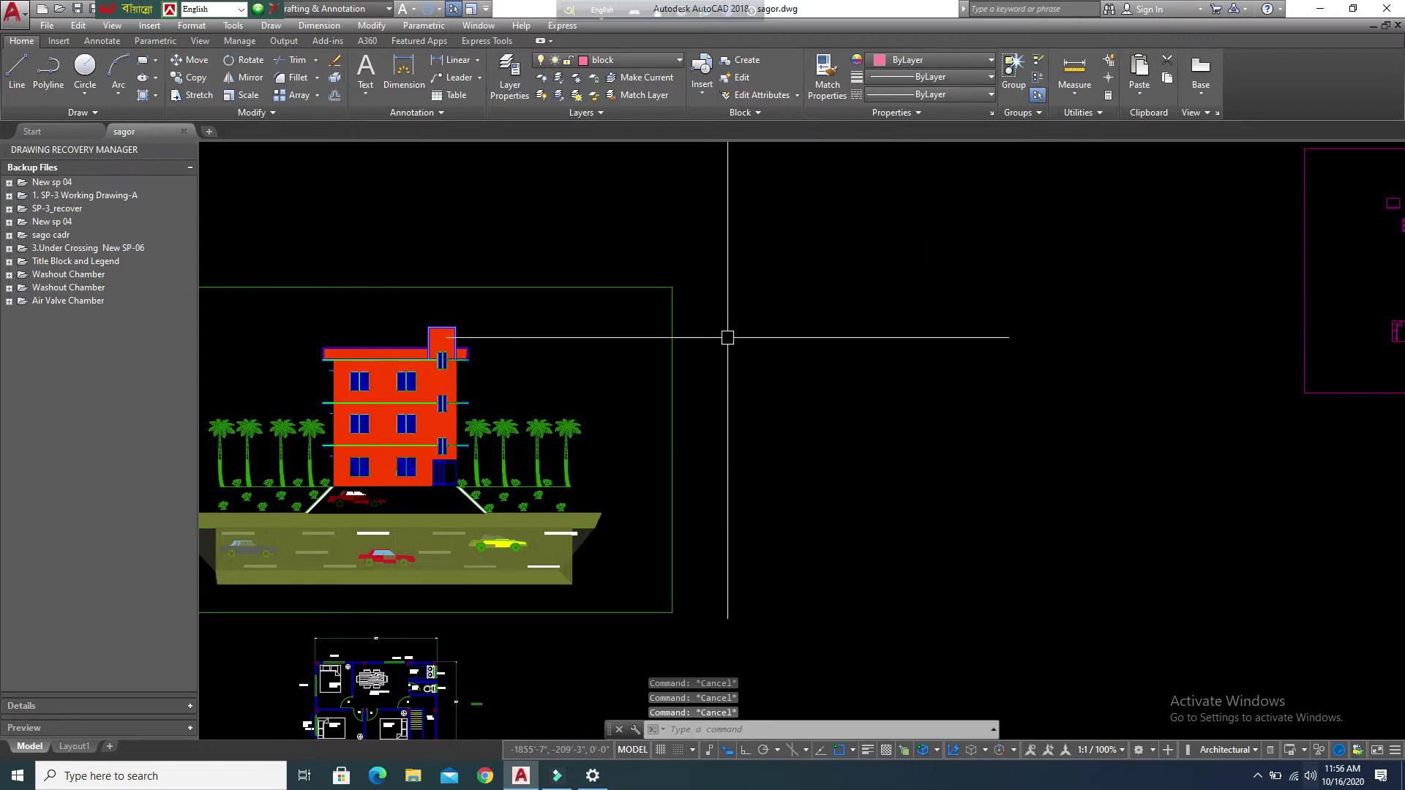
middle_click_drag(727, 335, 927, 302)
mouse_move(407, 322)
middle_mouse_down()
mouse_move(537, 311)
mouse_move(574, 273)
middle_mouse_up()
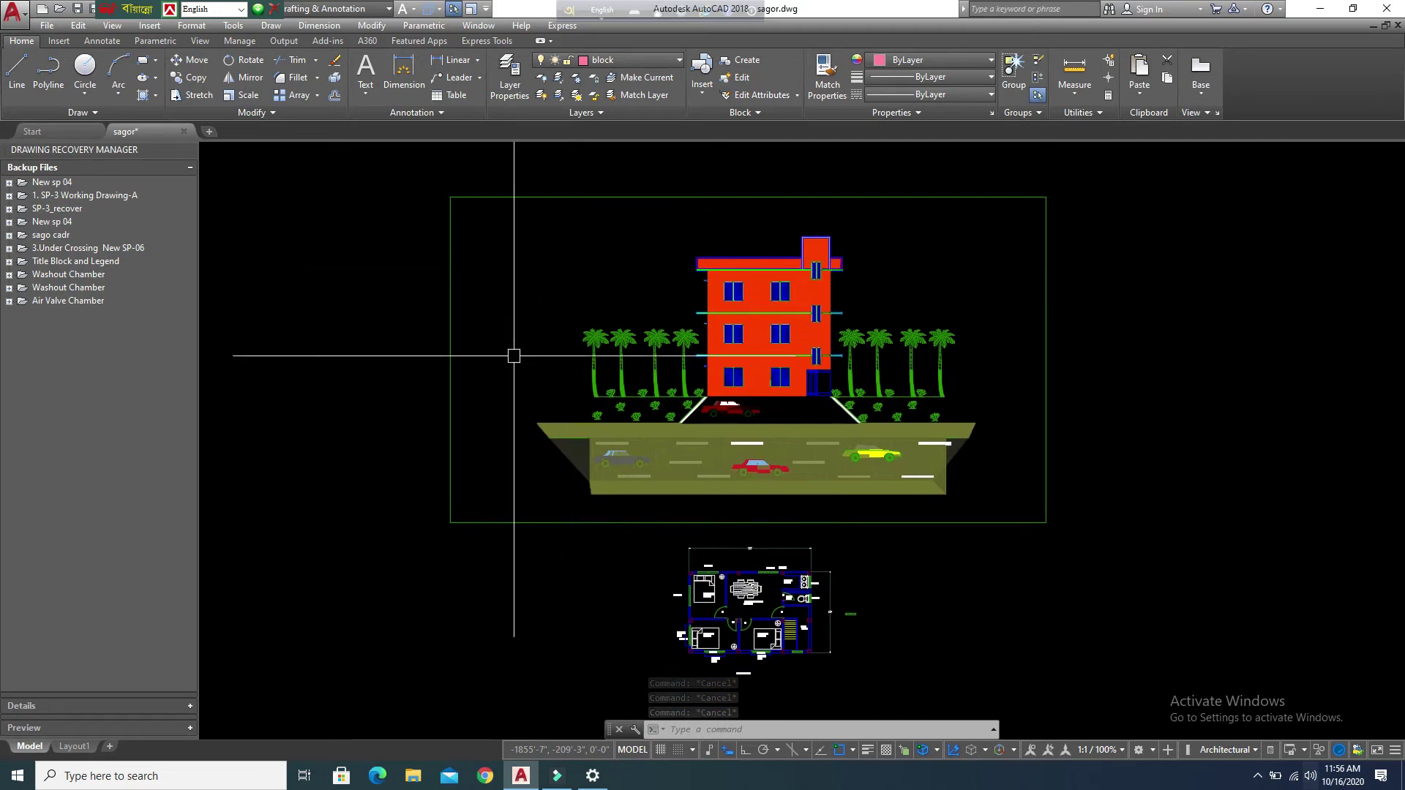
middle_click_drag(492, 395, 617, 334)
Step: Pan and zoom out to bring the other elevations and stair drawings into view
middle_click_drag(392, 411, 784, 305)
scroll(658, 336, "down", 7)
scroll(714, 452, "up", 7)
middle_click_drag(714, 452, 868, 301)
middle_click_drag(596, 433, 643, 370)
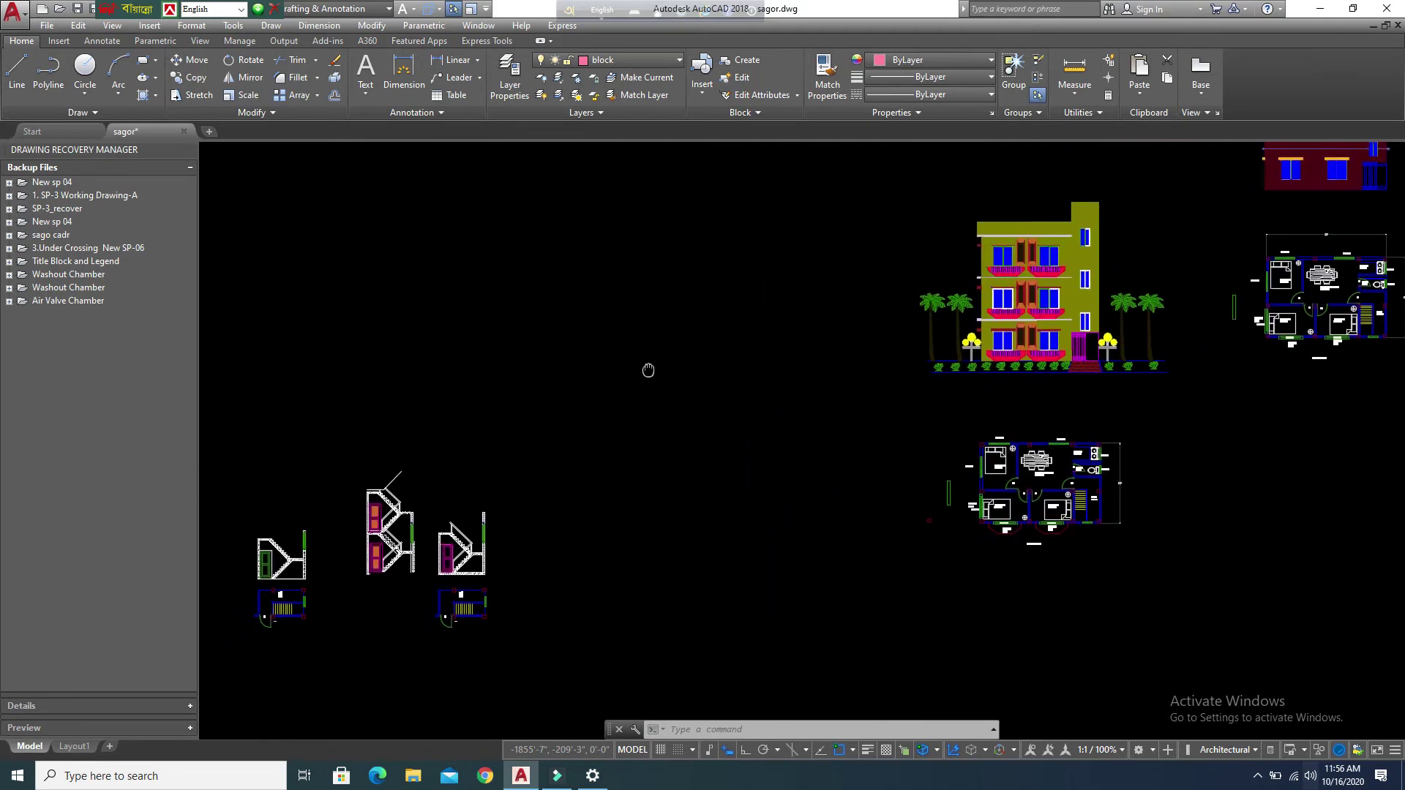
middle_click_drag(546, 420, 670, 358)
mouse_move(446, 510)
middle_mouse_down()
mouse_move(505, 495)
mouse_move(642, 383)
middle_mouse_up()
scroll(548, 439, "down", 4)
scroll(642, 408, "down", 1)
scroll(627, 412, "down", 3)
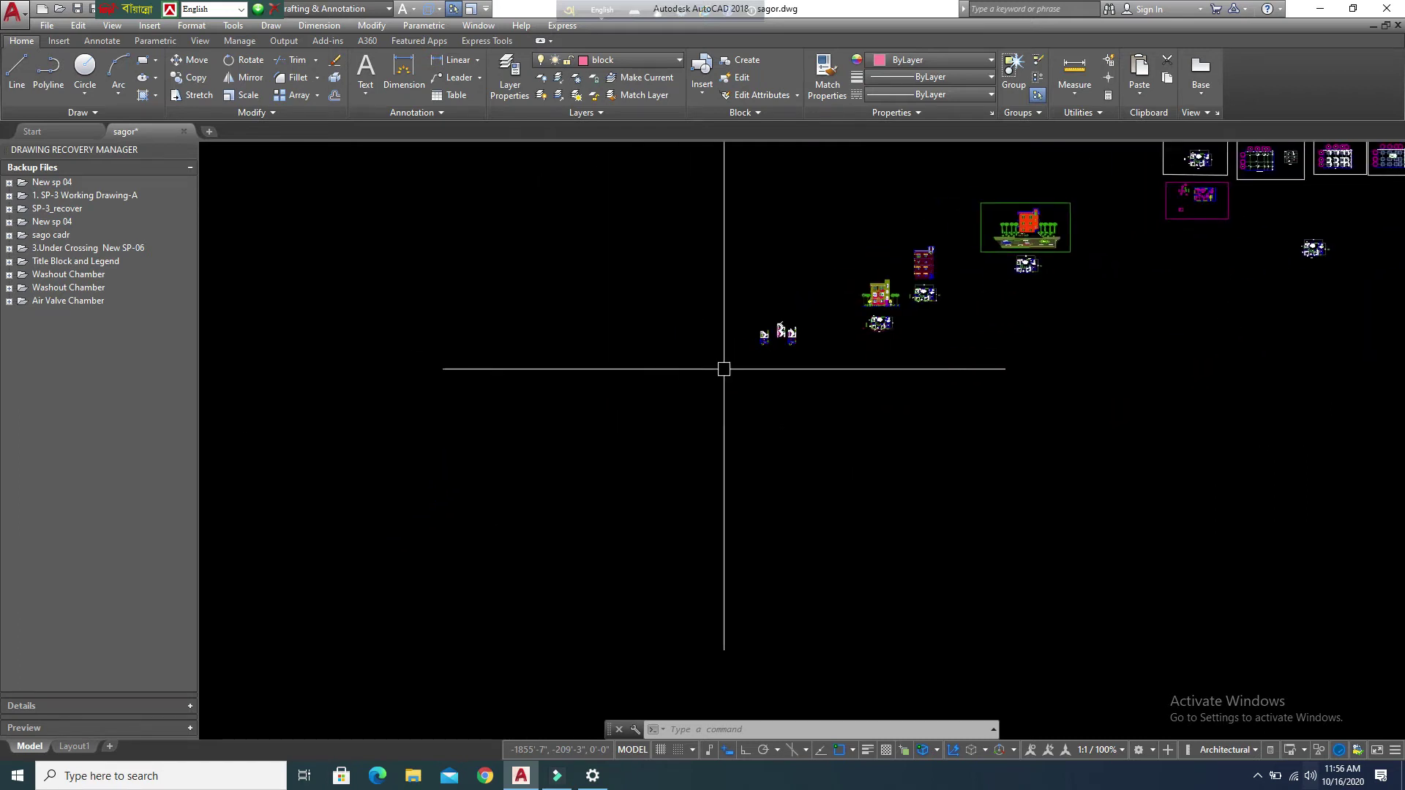
Step: Keep panning and zooming toward the blank space below-left of the drawings, clearing commands
mouse_move(906, 392)
middle_mouse_down()
mouse_move(480, 428)
mouse_move(712, 335)
middle_mouse_up()
middle_click_drag(502, 439, 887, 333)
key("Escape")
scroll(512, 404, "up", 2)
key("Escape")
key("Escape")
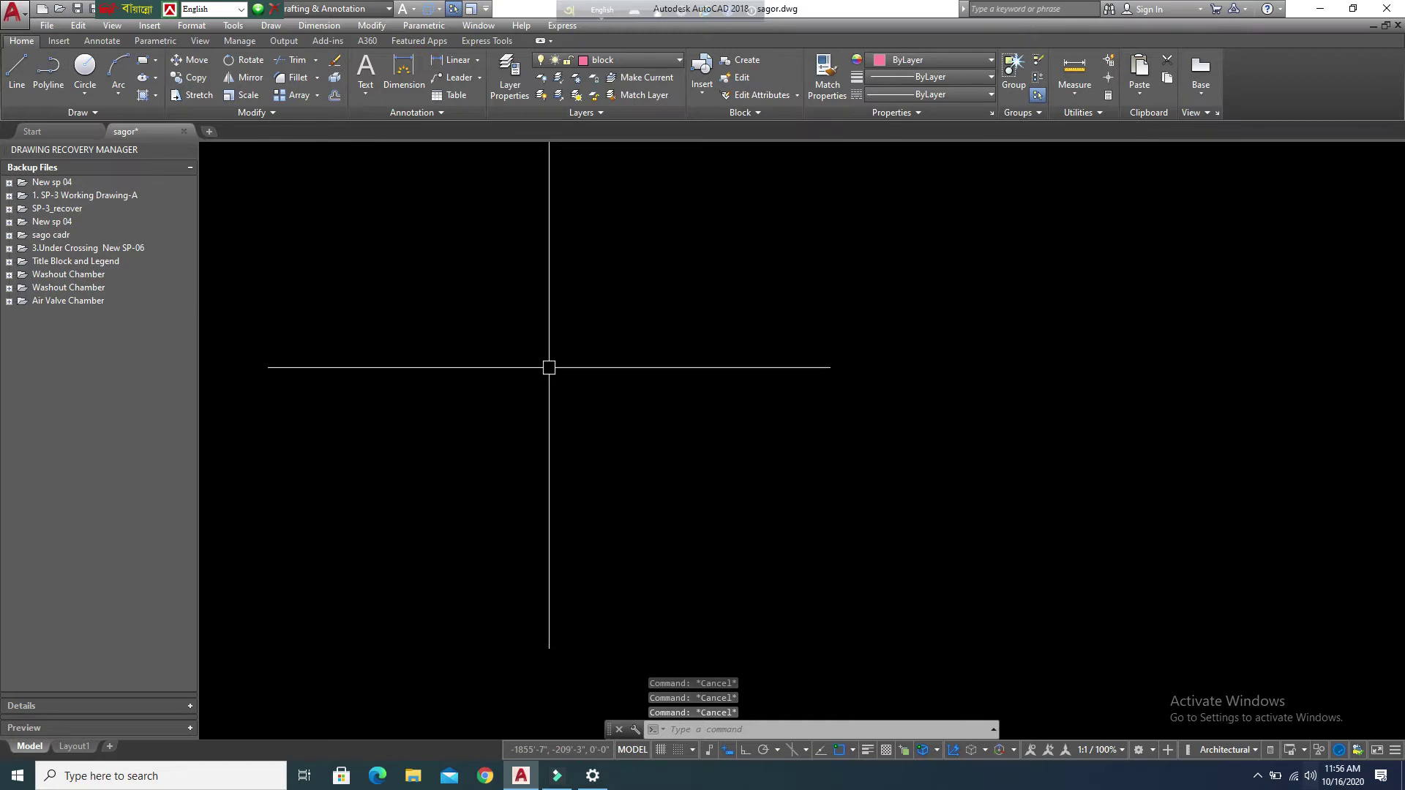
scroll(576, 359, "down", 2)
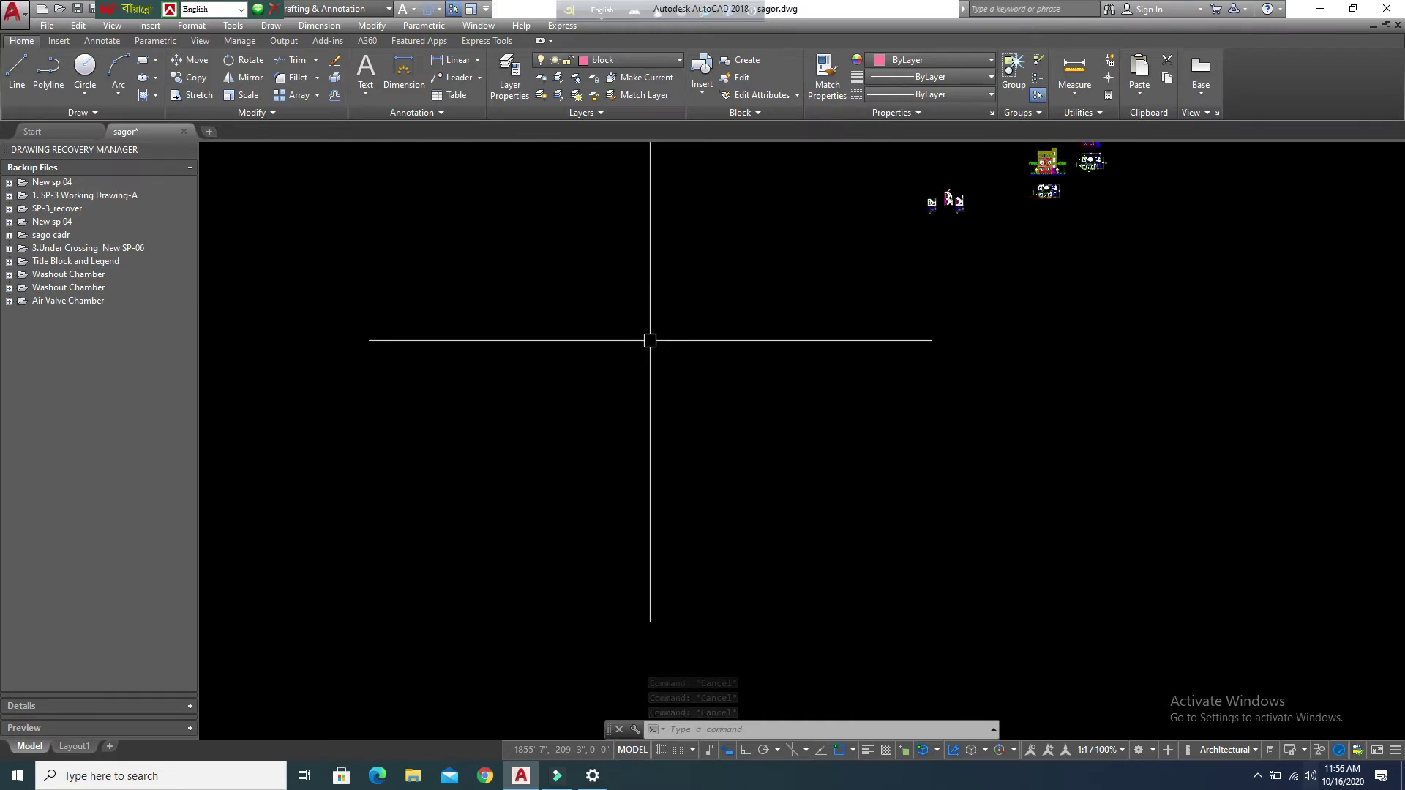
scroll(719, 336, "up", 2)
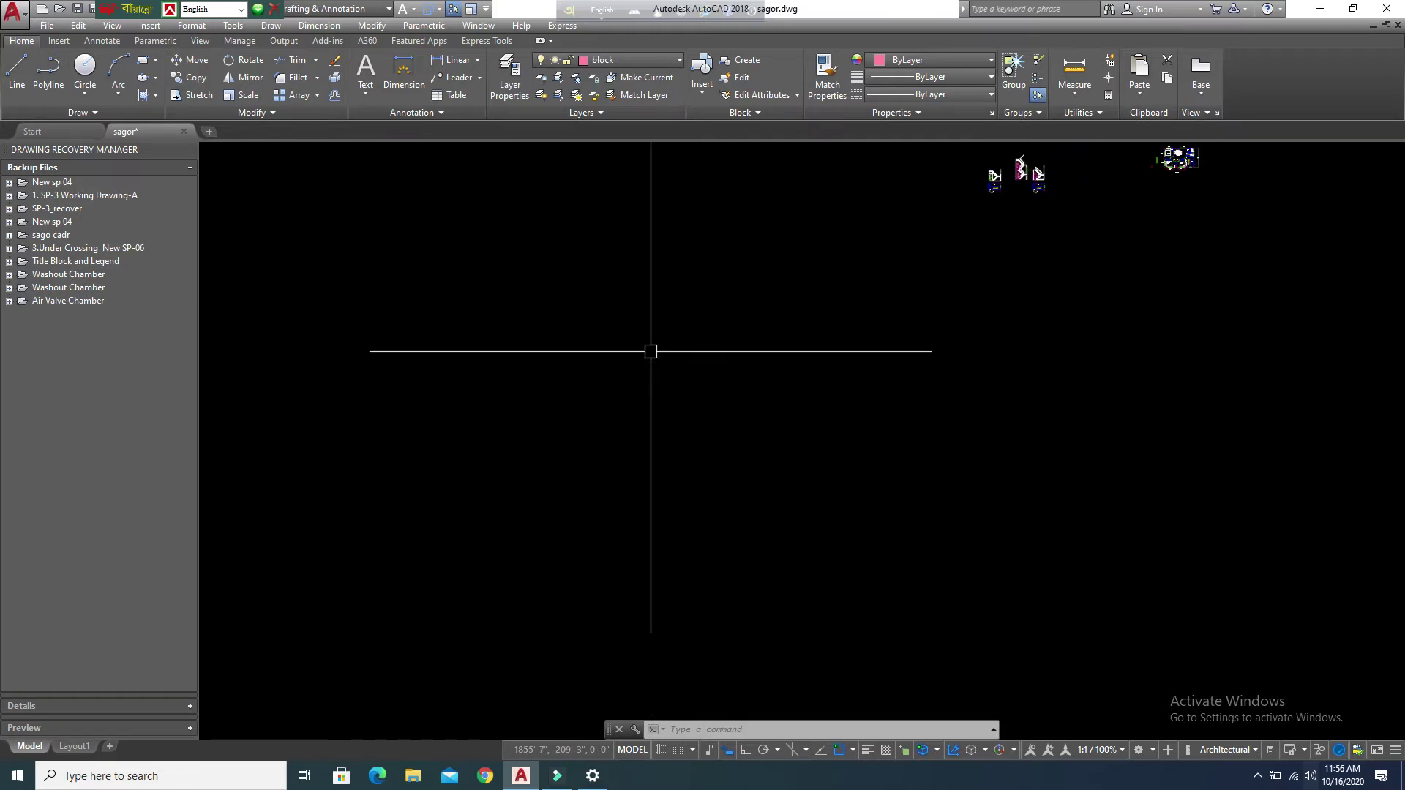
key("Escape")
key("Escape")
scroll(646, 373, "down", 1)
scroll(646, 373, "up", 1)
middle_click_drag(747, 389, 693, 396)
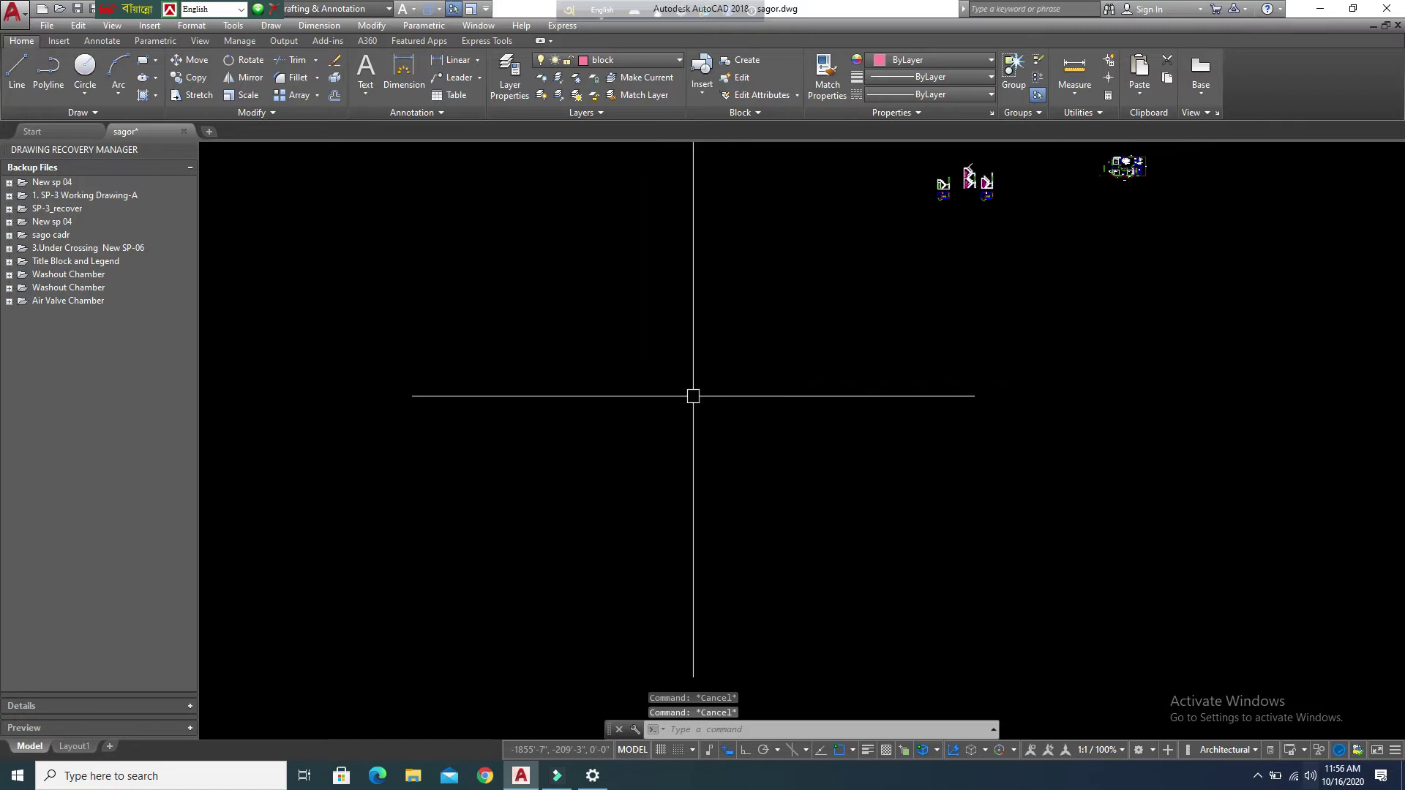
scroll(692, 396, "down", 1)
middle_click_drag(862, 392, 767, 380)
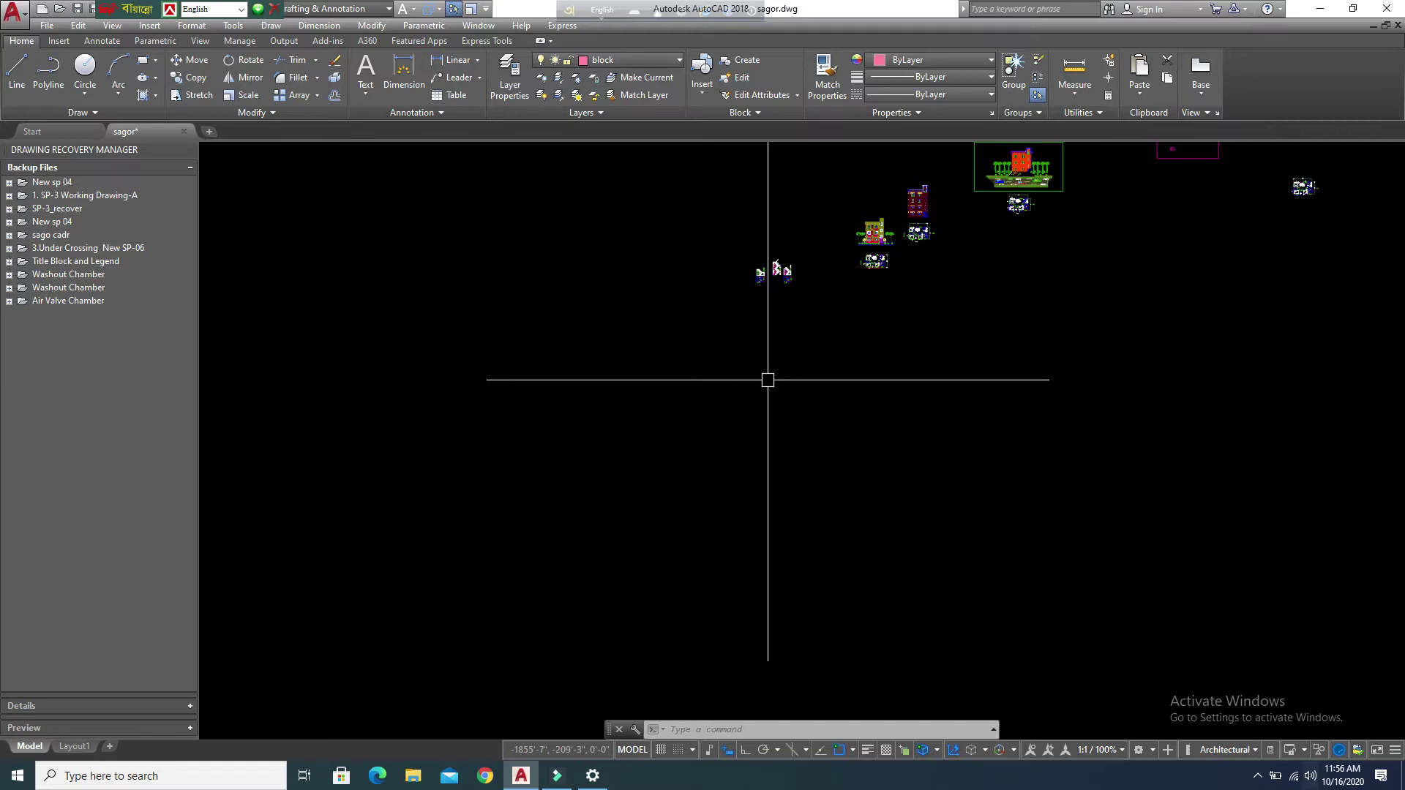
key("Escape")
key("Escape")
key("Escape")
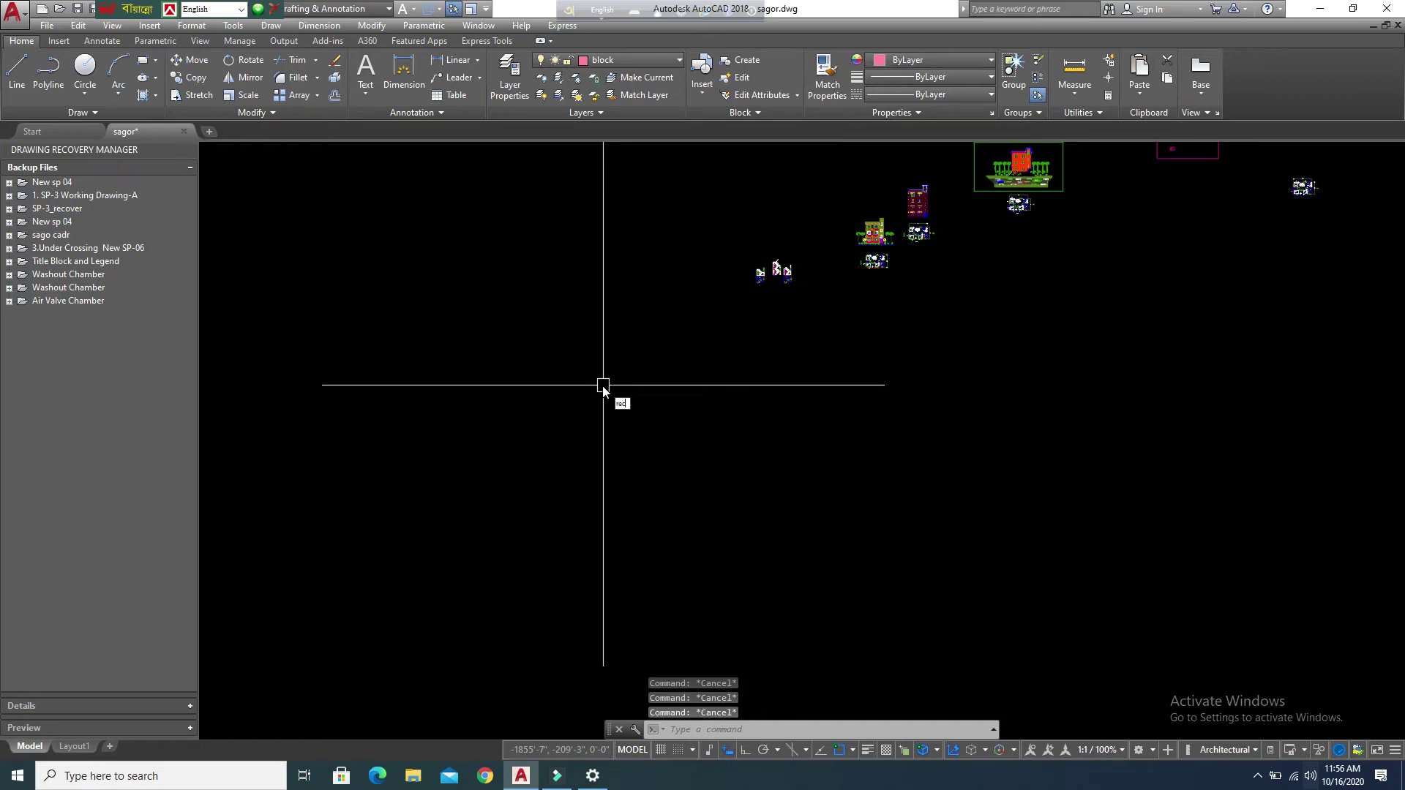
Step: Draw a rectangle with REC from two opposite corners, zoom to check it, and begin selecting it
key("Return")
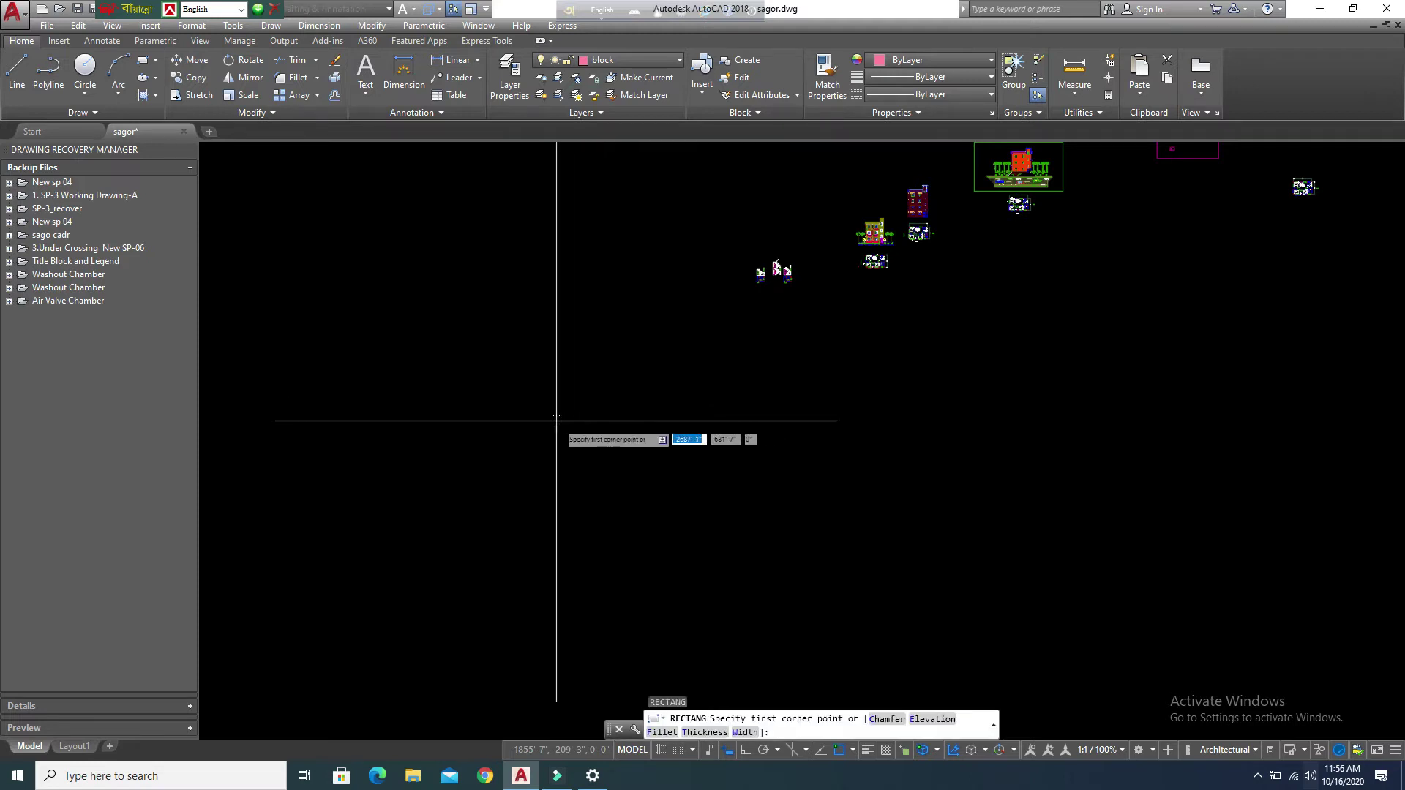
left_click(527, 396)
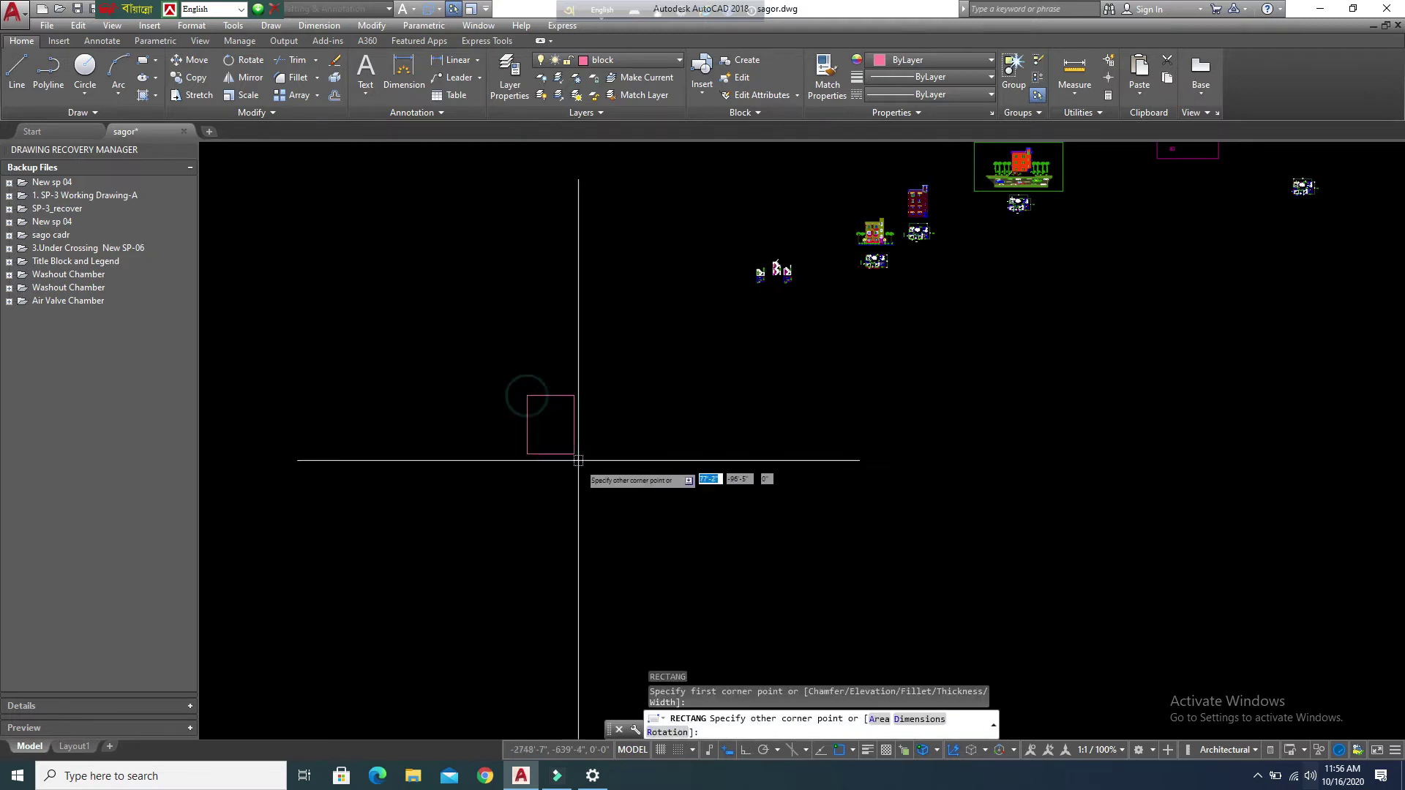
left_click(721, 524)
scroll(541, 528, "up", 4)
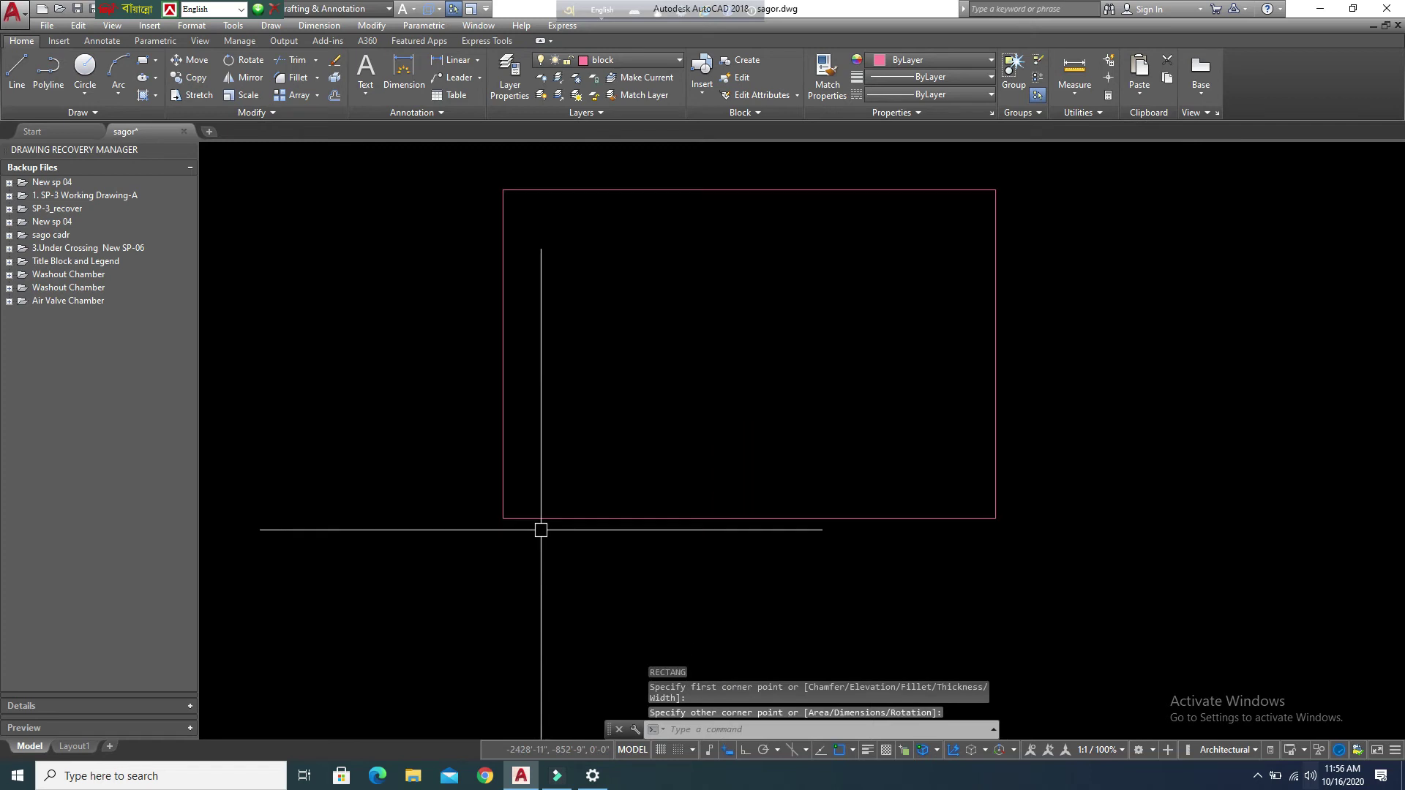
key("Escape")
key("Escape")
key("Escape")
scroll(546, 525, "down", 2)
scroll(524, 522, "up", 2)
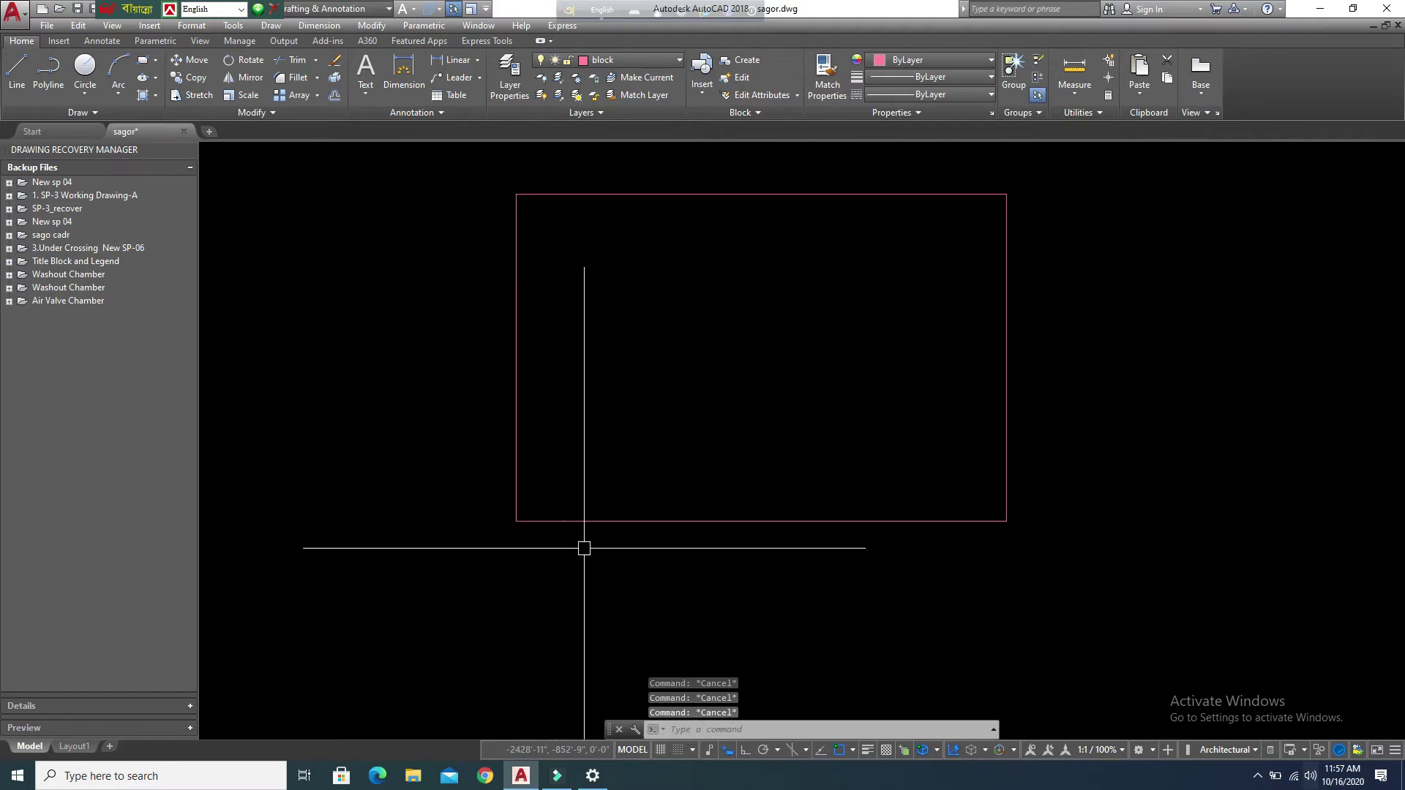
scroll(609, 510, "down", 2)
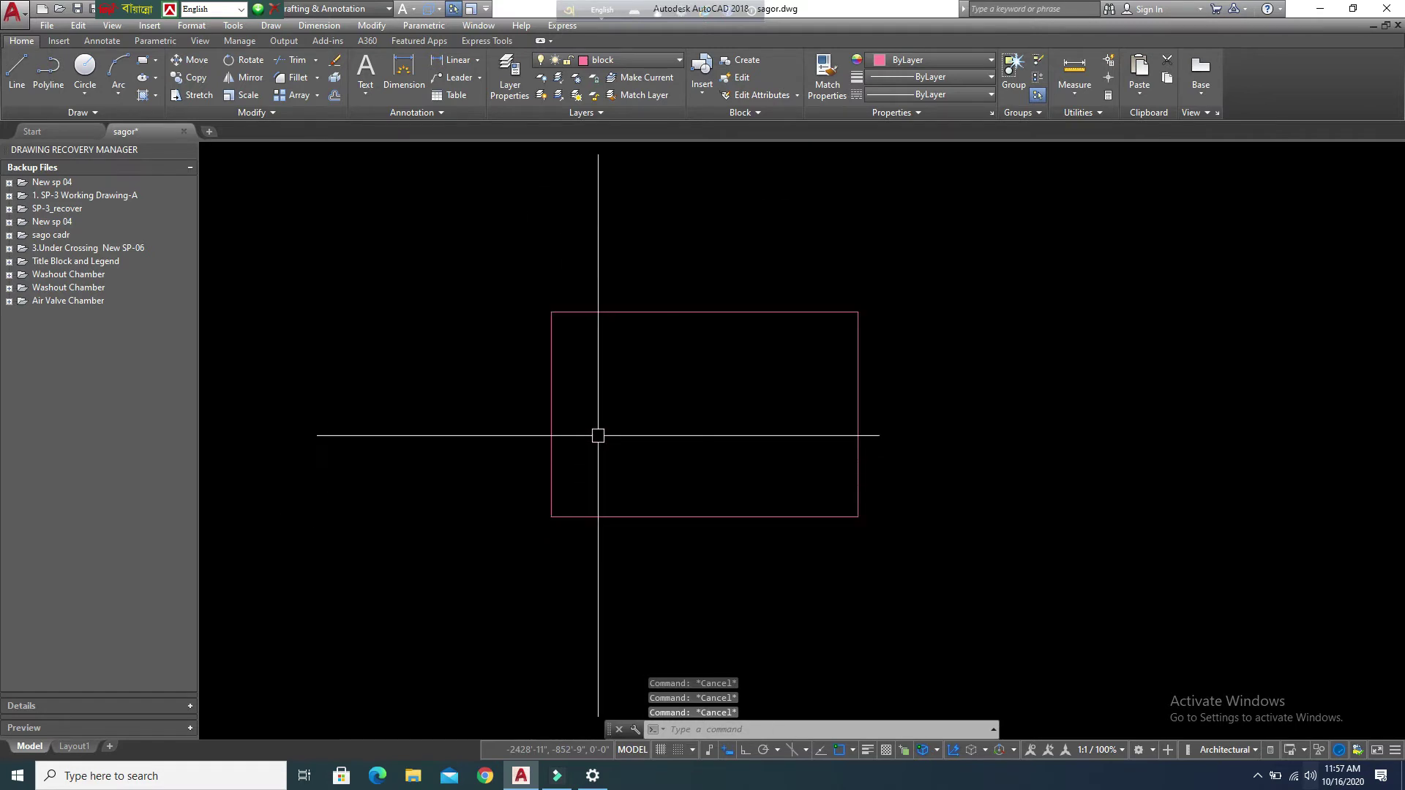
left_click(490, 284)
left_click(982, 566)
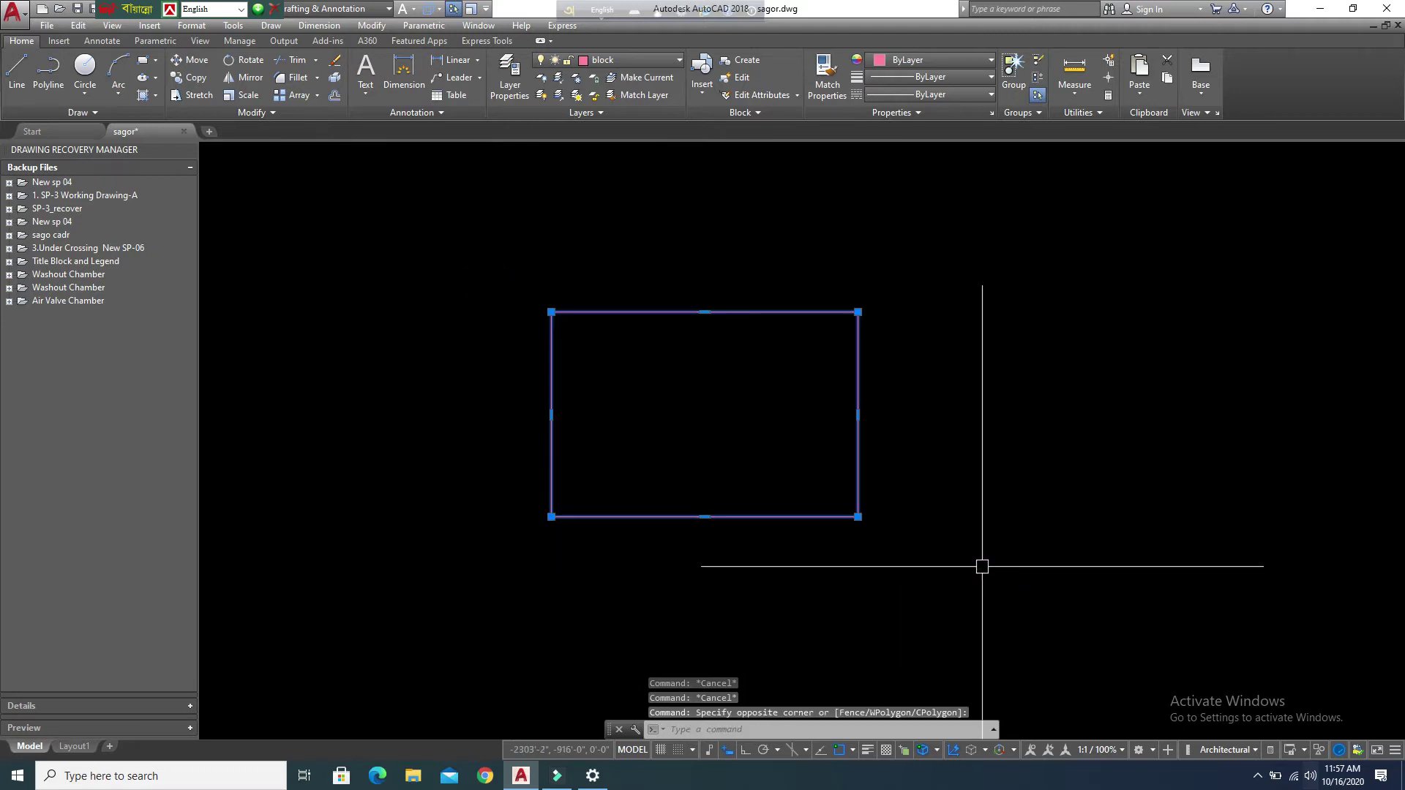
type("c")
key("Return")
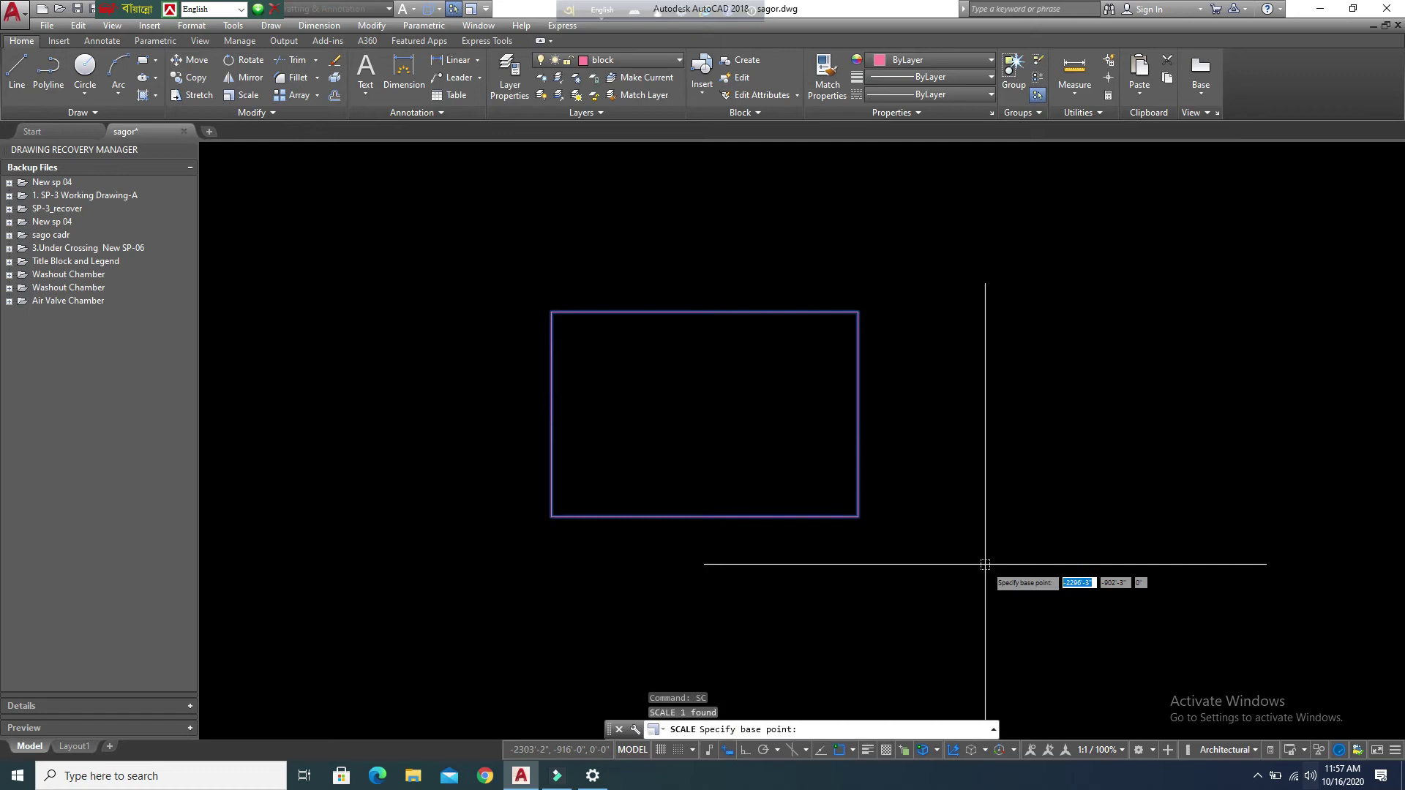
left_click(551, 514)
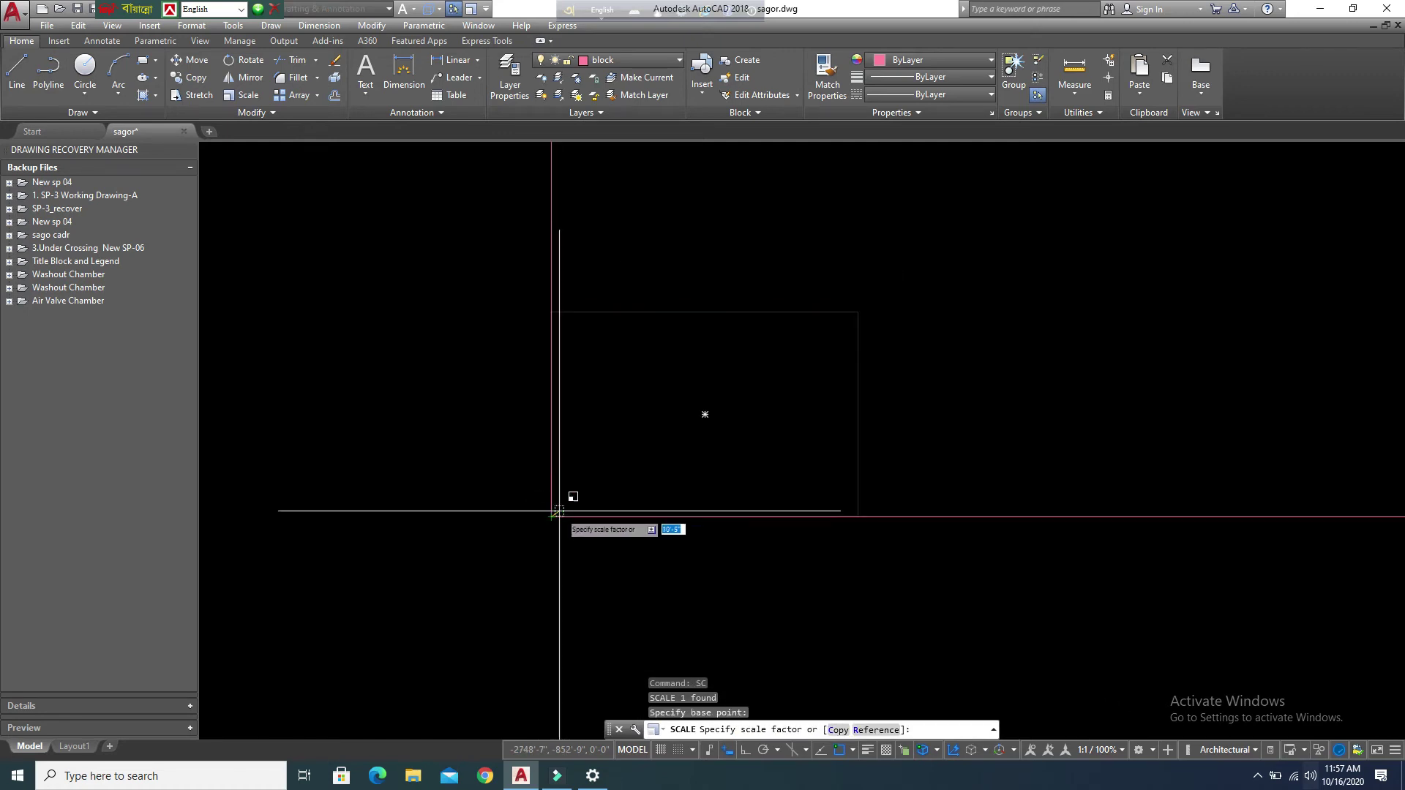
scroll(694, 476, "down", 3)
scroll(692, 482, "down", 2)
scroll(692, 487, "down", 2)
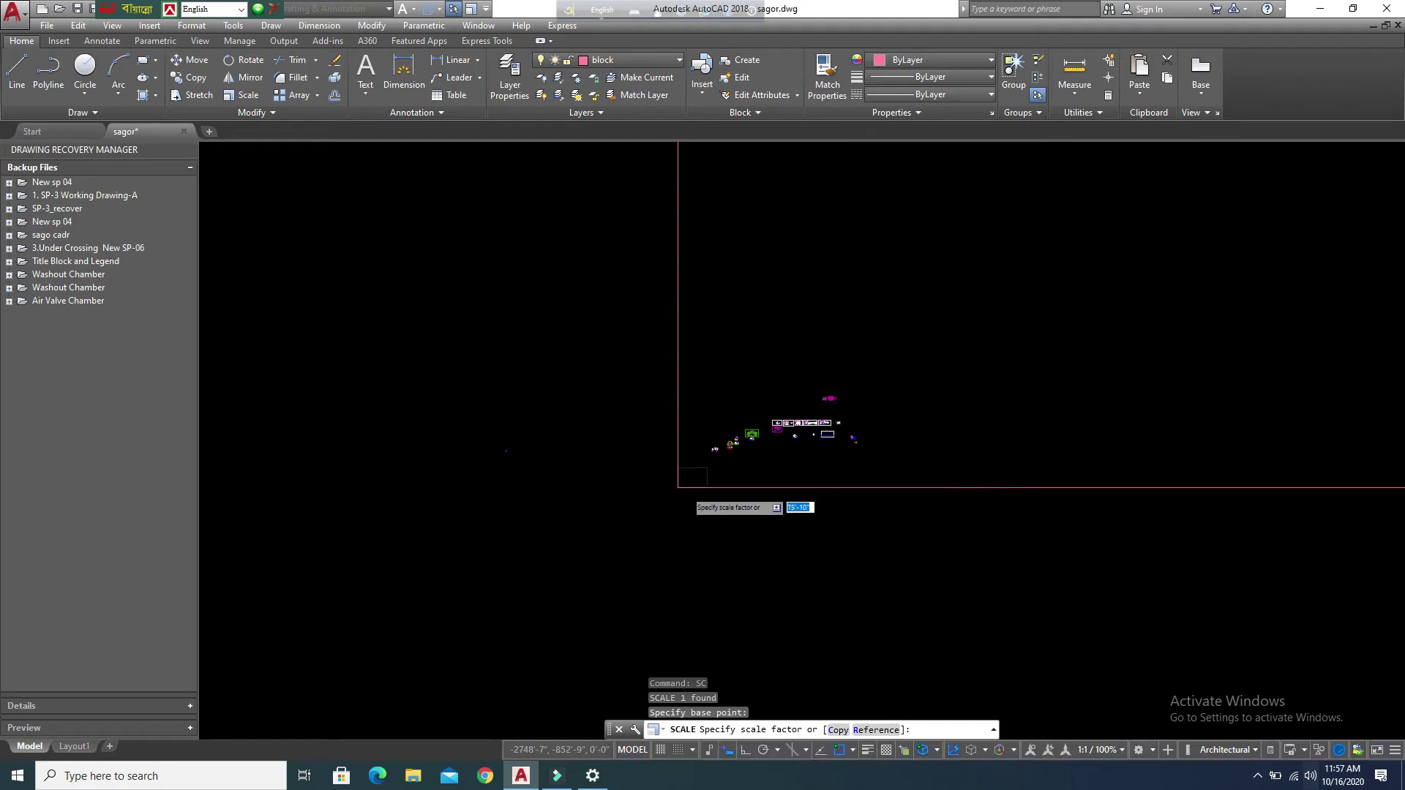
scroll(669, 481, "up", 4)
scroll(643, 486, "up", 5)
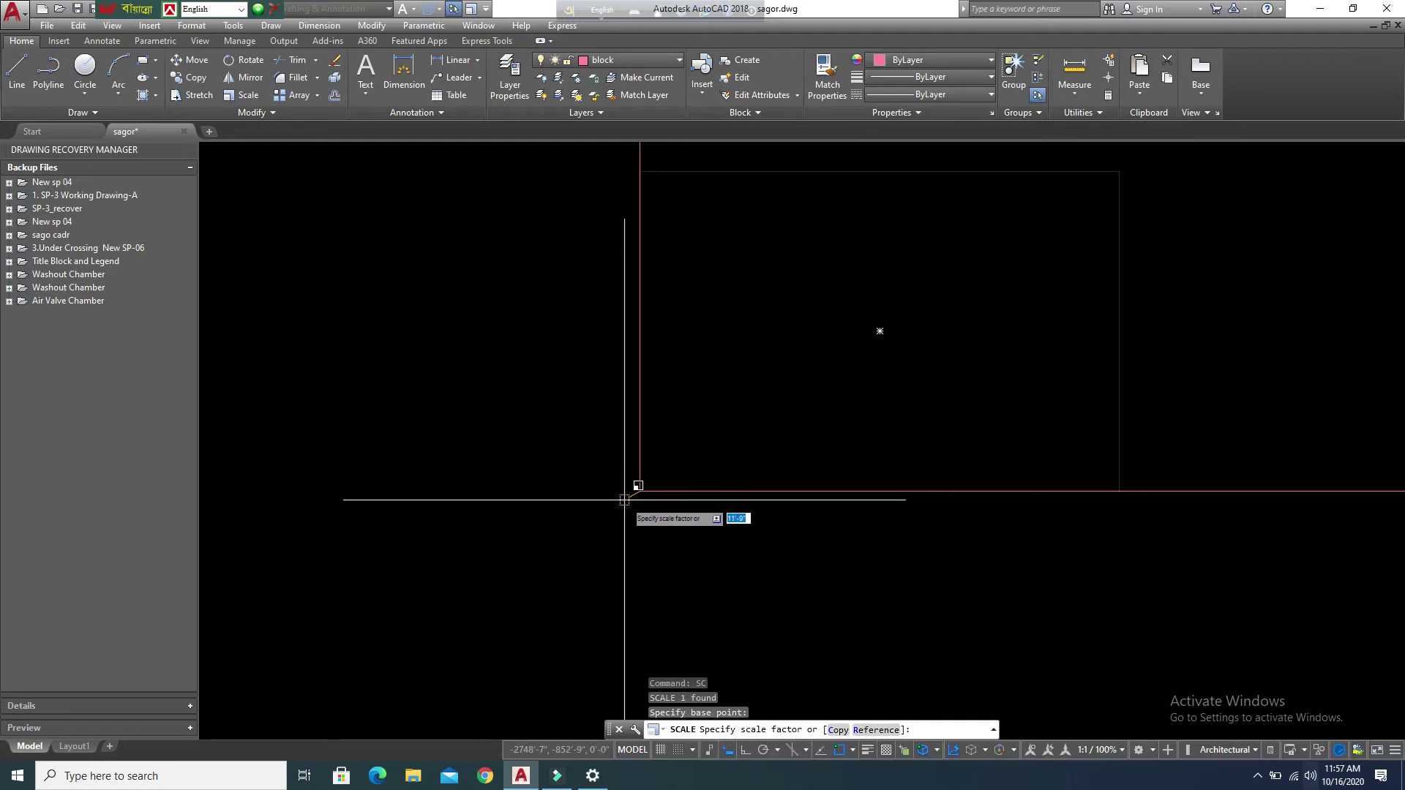
key("Escape")
key("Escape")
left_click(621, 364)
left_click(768, 522)
left_click(767, 522)
left_click(527, 364)
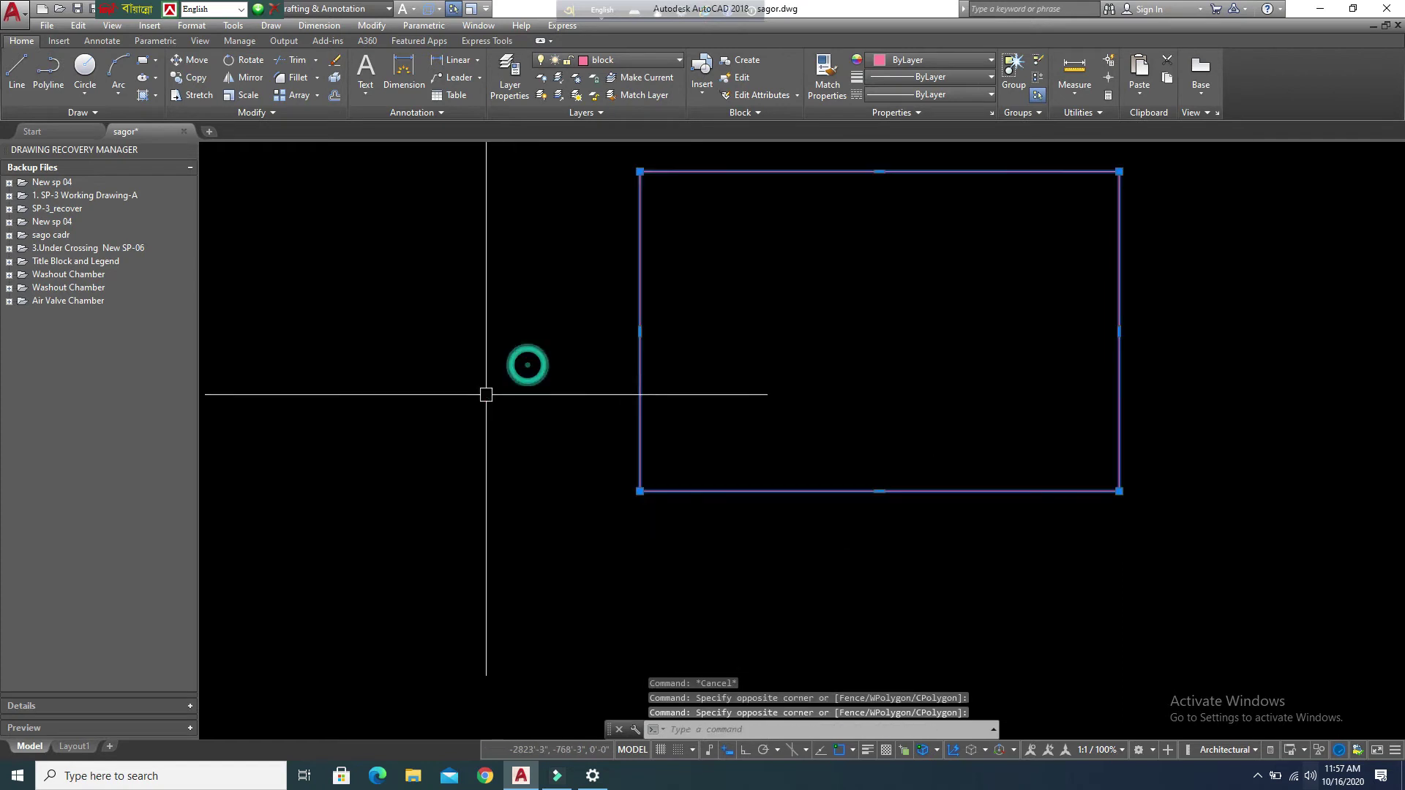
type("sc")
key("Return")
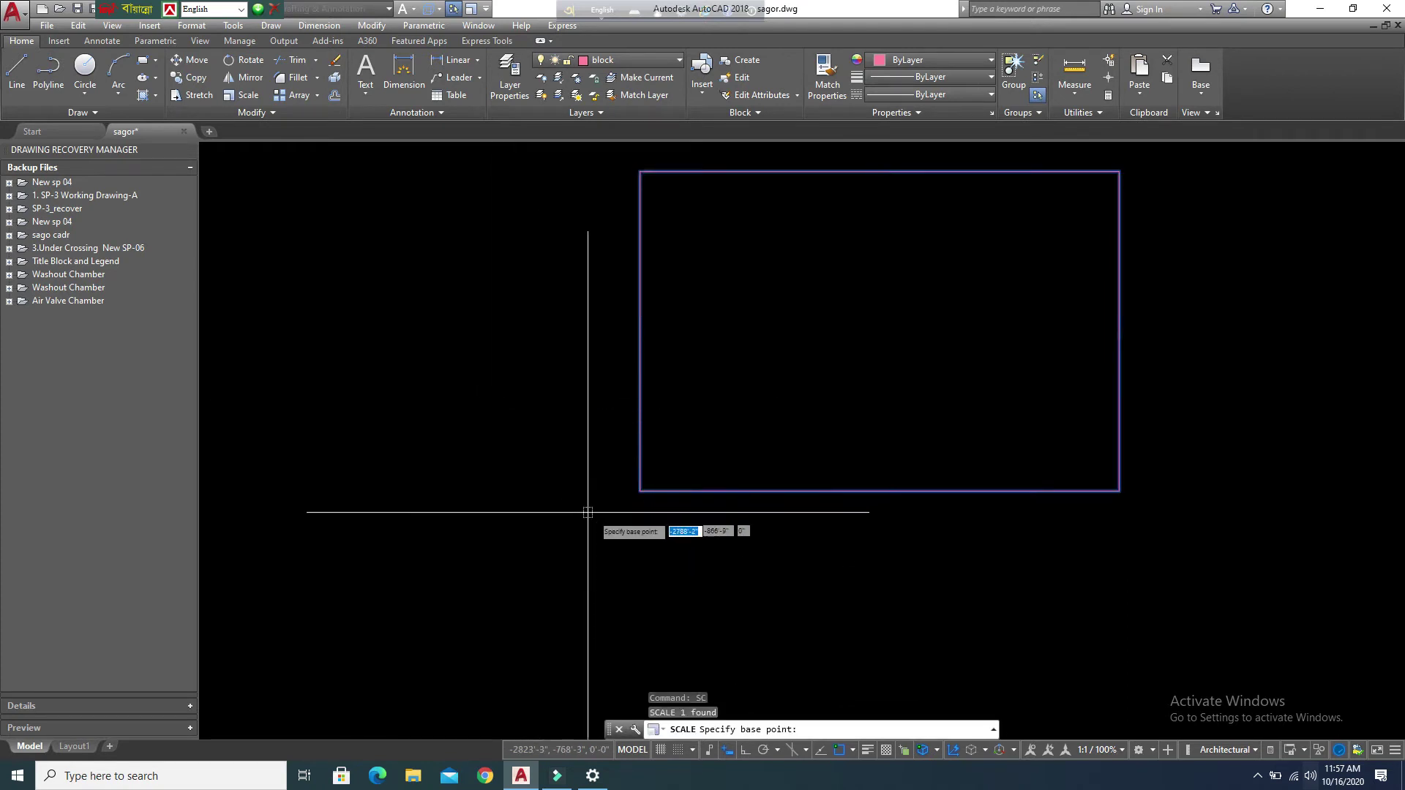
left_click(639, 492)
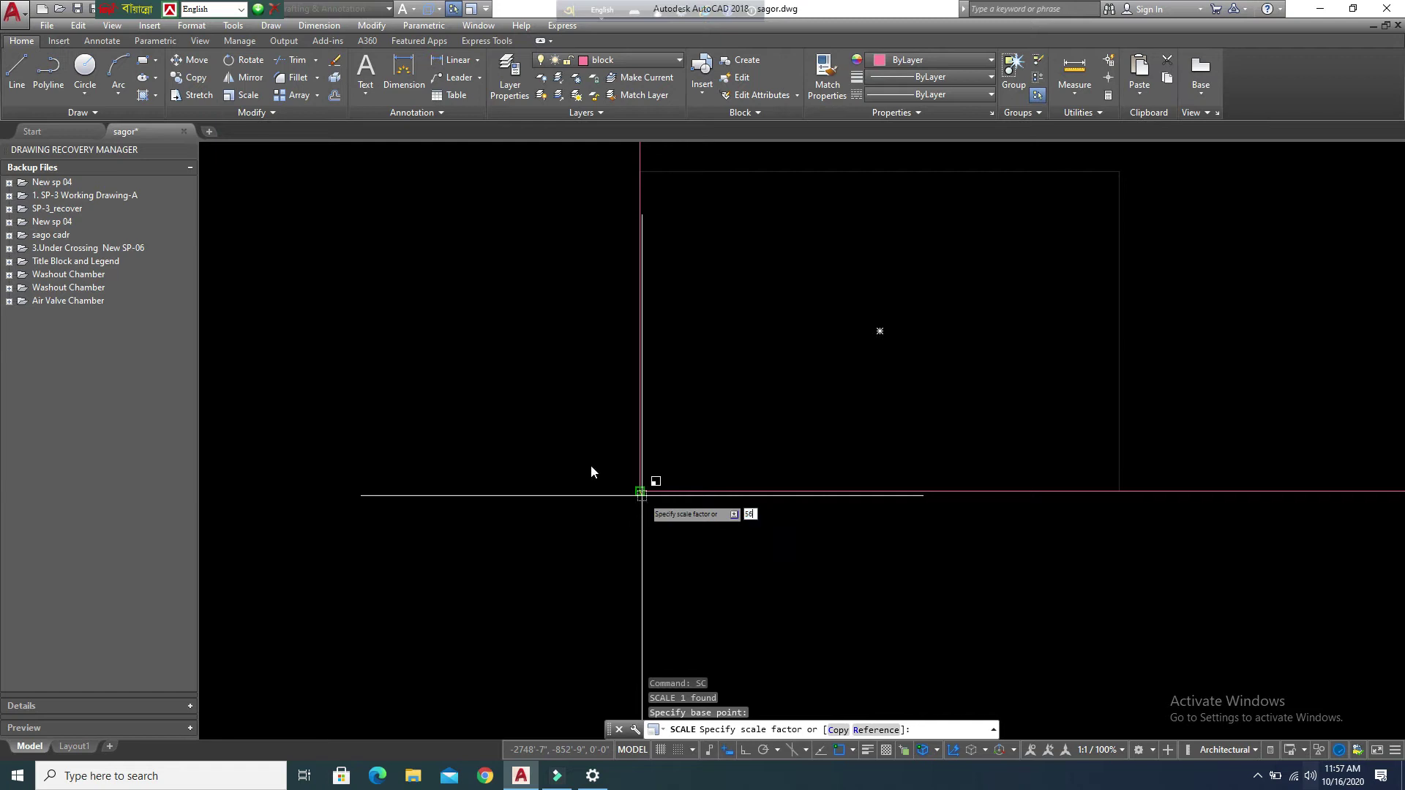
type("555555")
key("Escape")
key("Escape")
key("Escape")
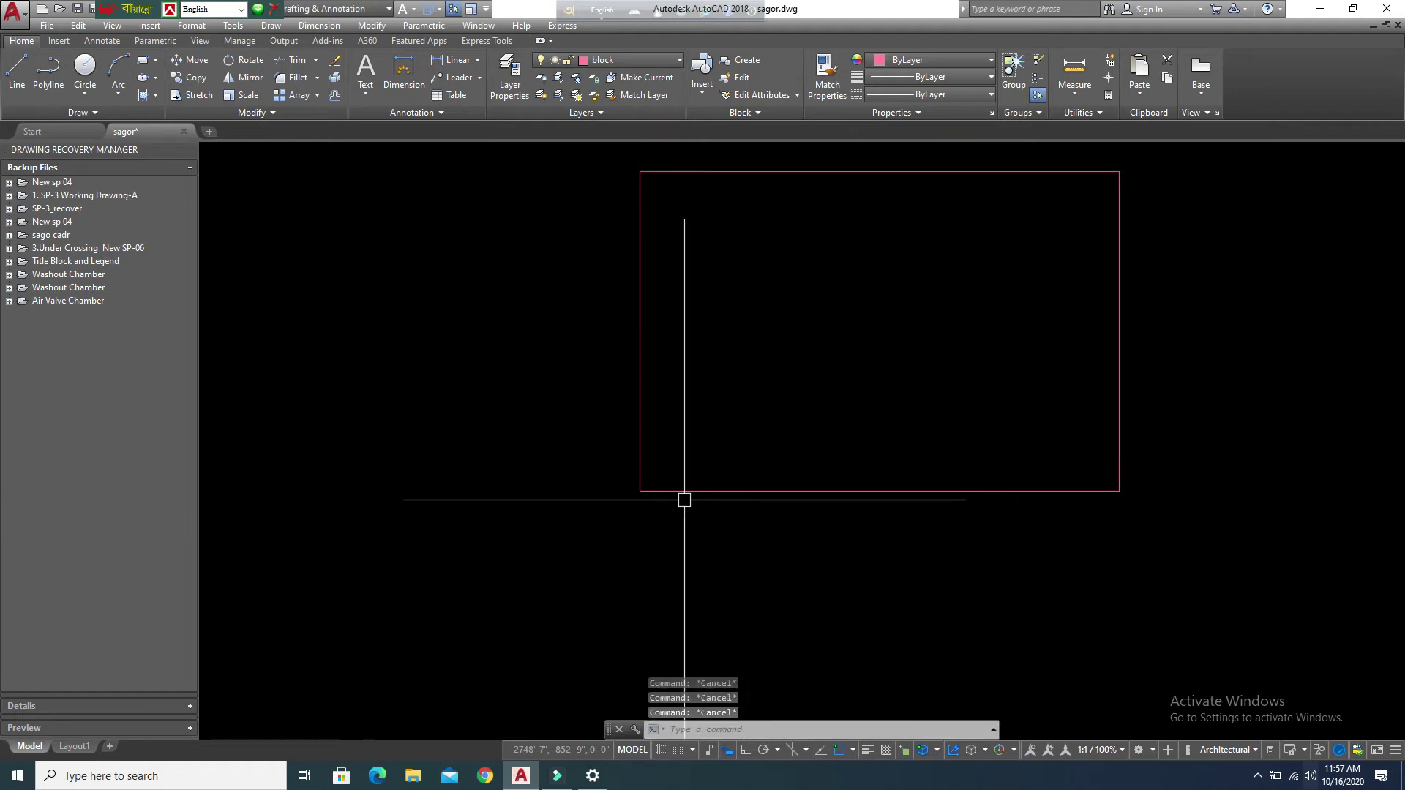
scroll(684, 495, "down", 2)
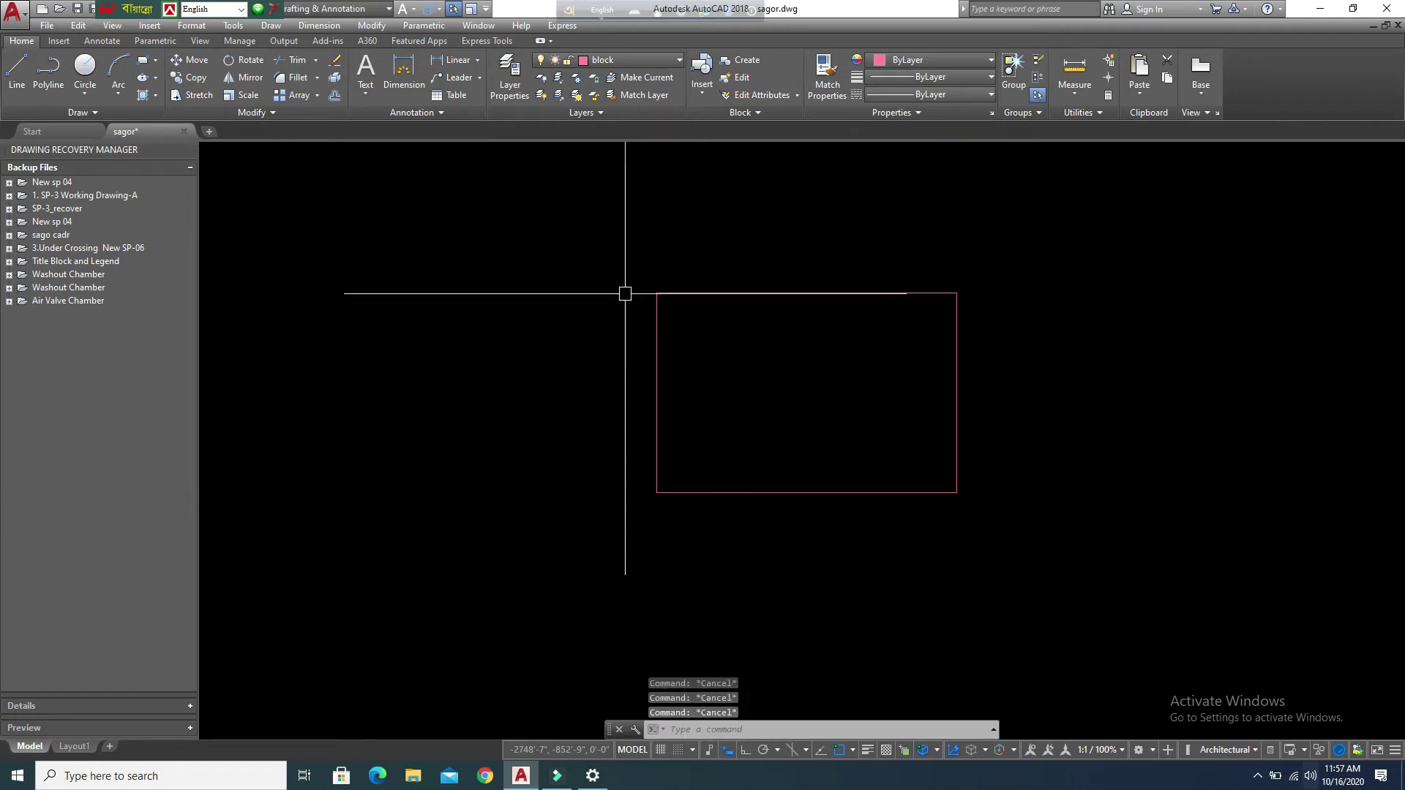
left_click(619, 263)
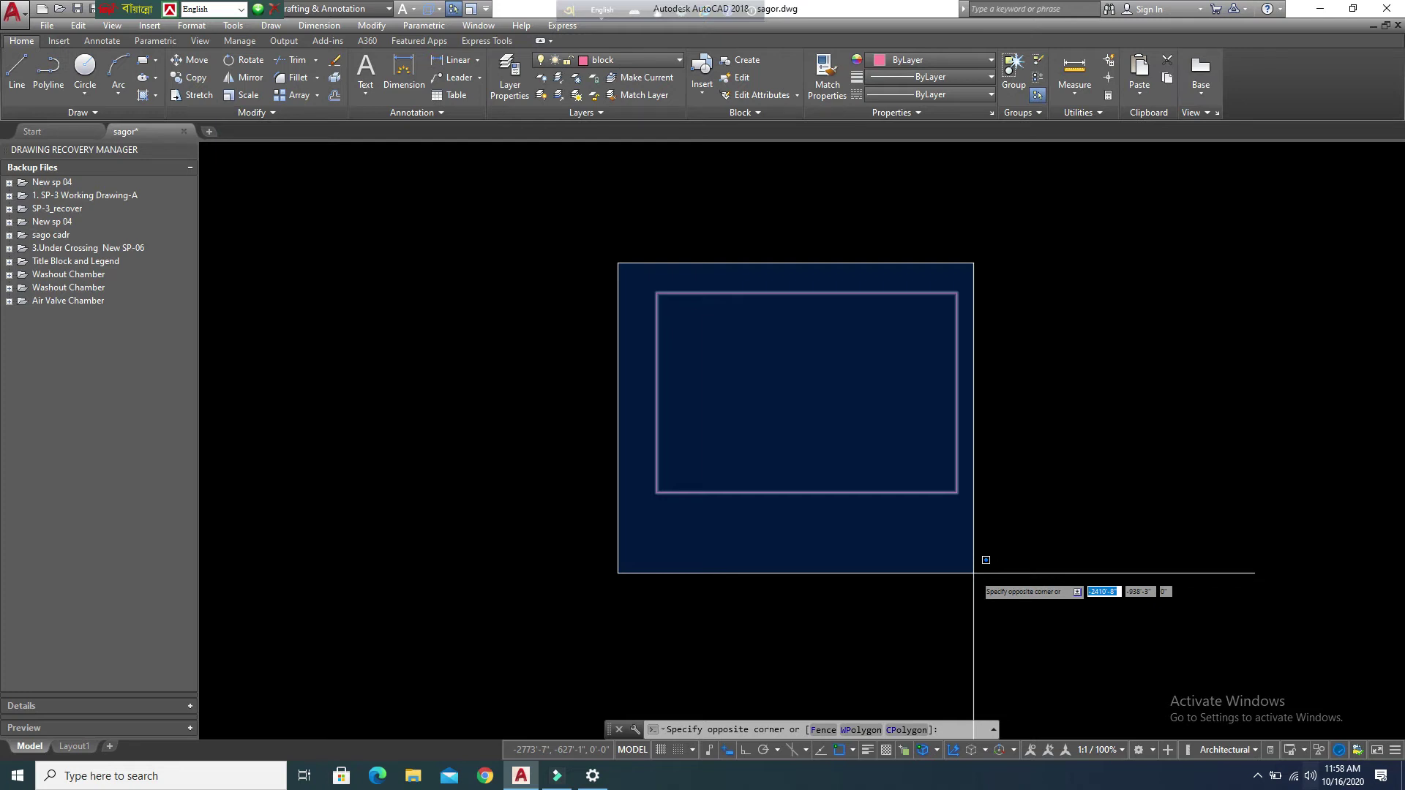
key("Escape")
key("Escape")
key("Escape")
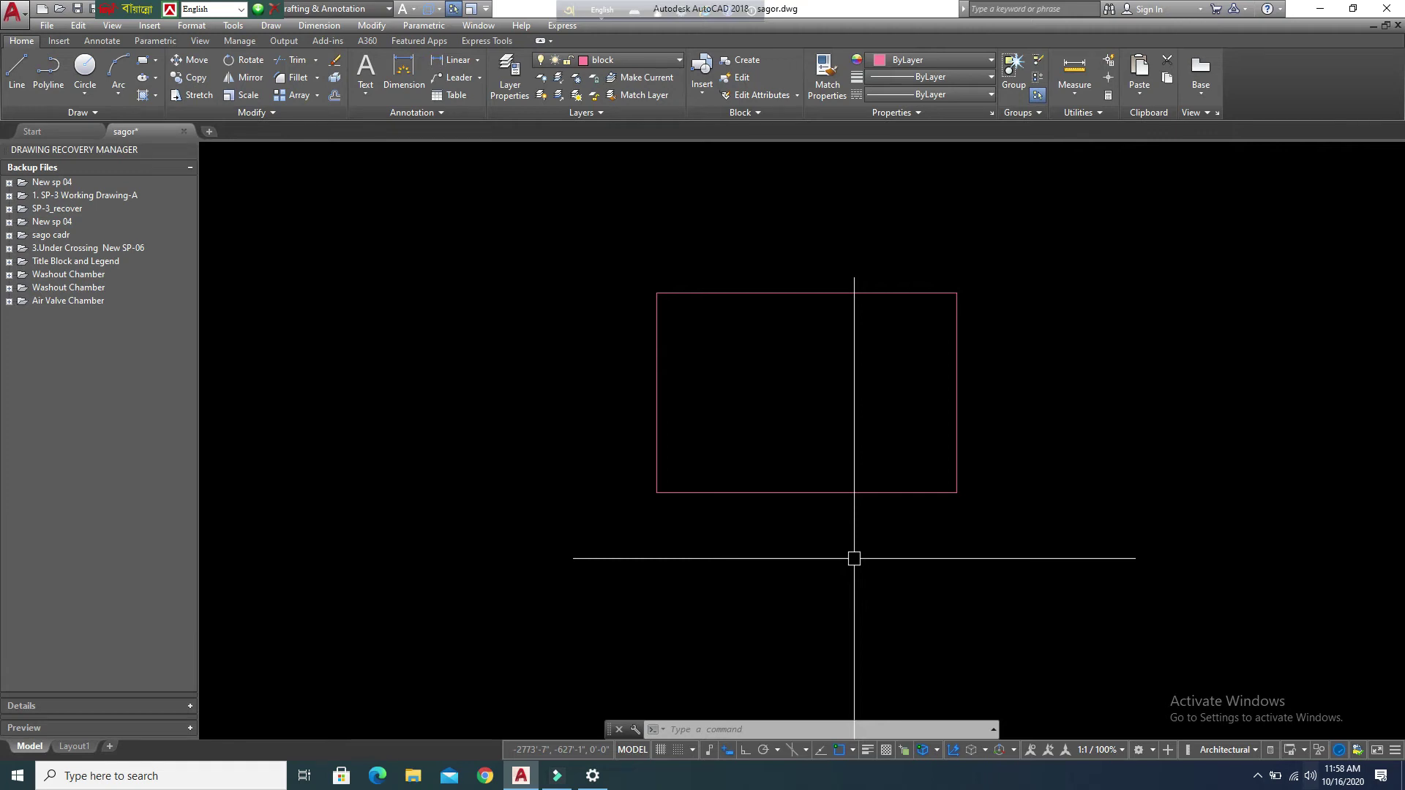
key("Escape")
key("Escape")
key("Escape")
scroll(746, 514, "down", 2)
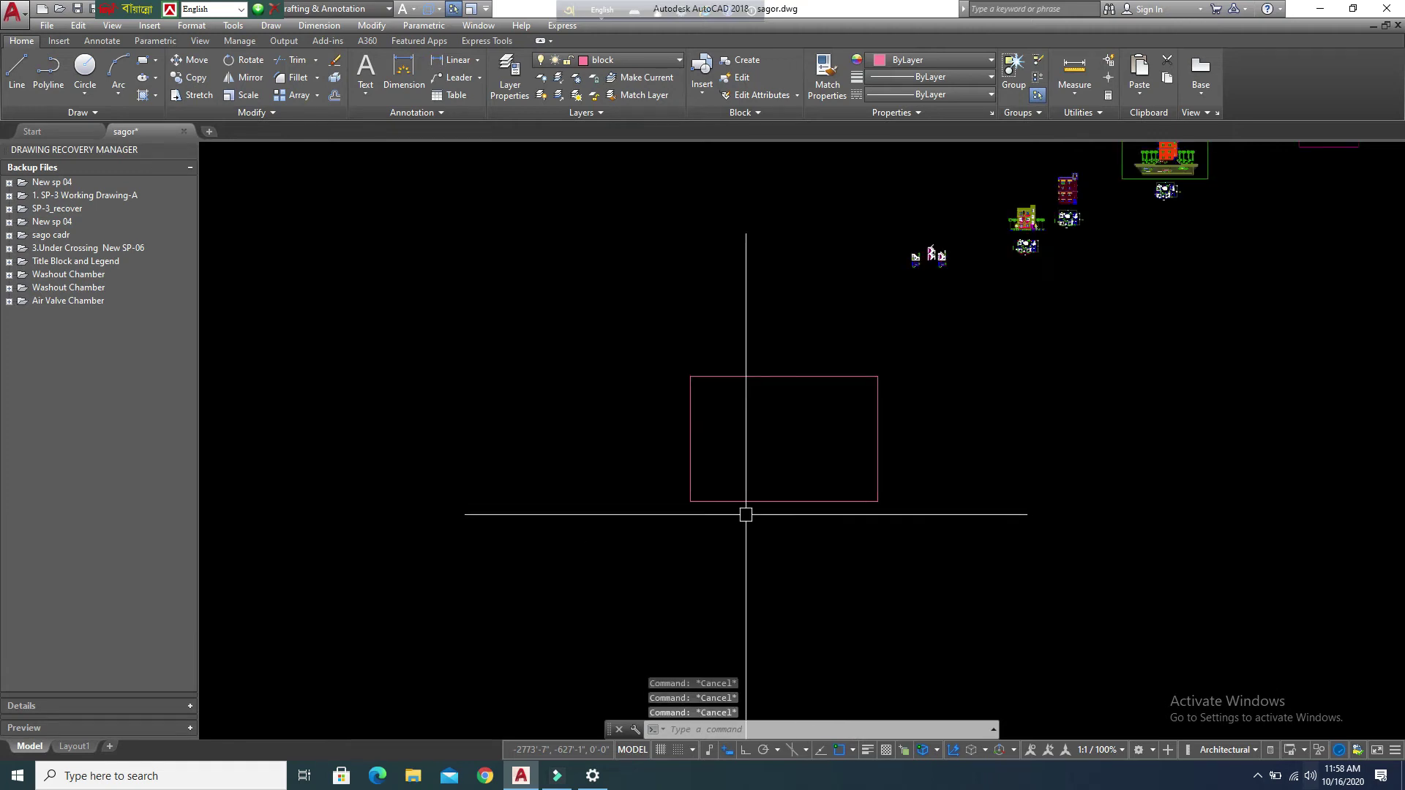
scroll(746, 514, "up", 2)
middle_click_drag(862, 492, 812, 504)
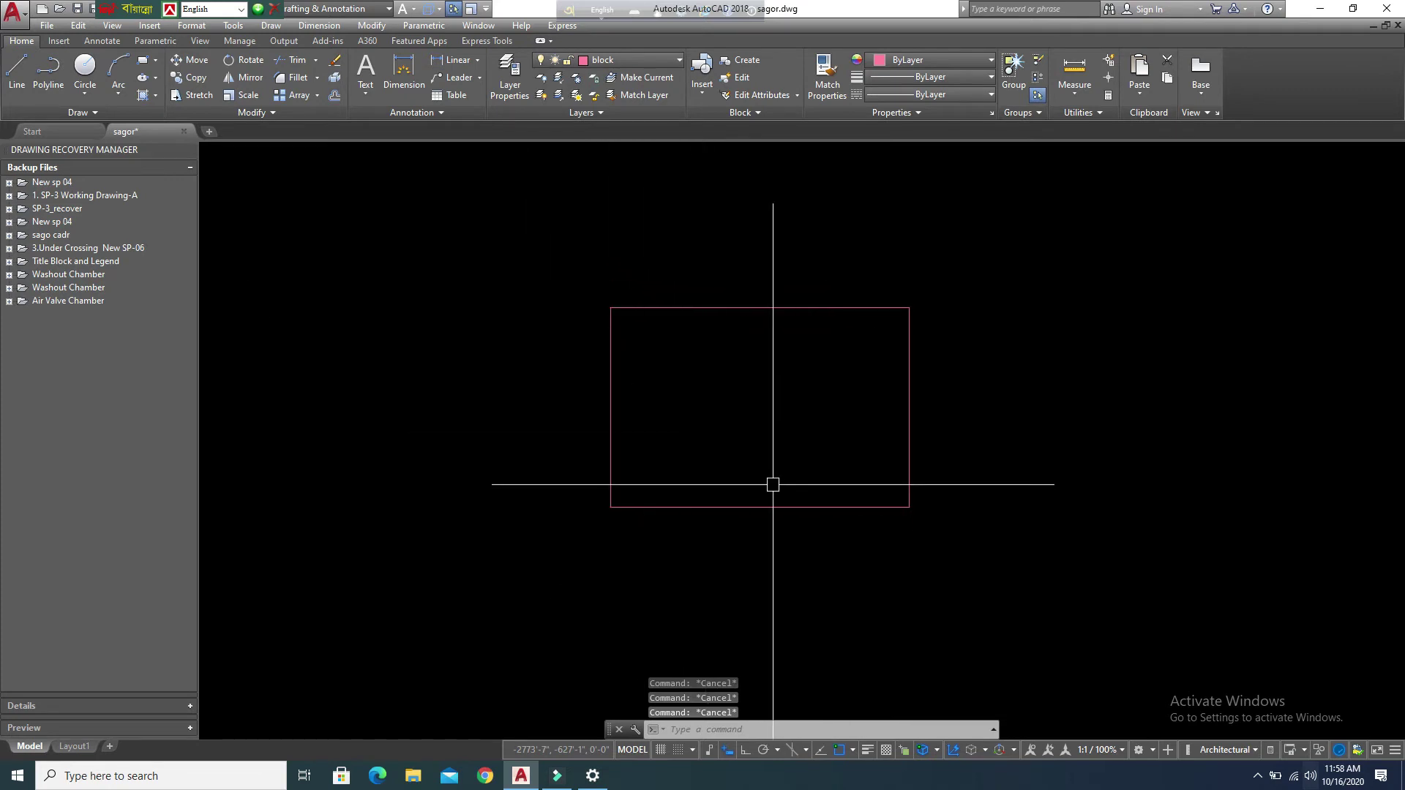
scroll(768, 482, "down", 2)
middle_click_drag(910, 530, 818, 526)
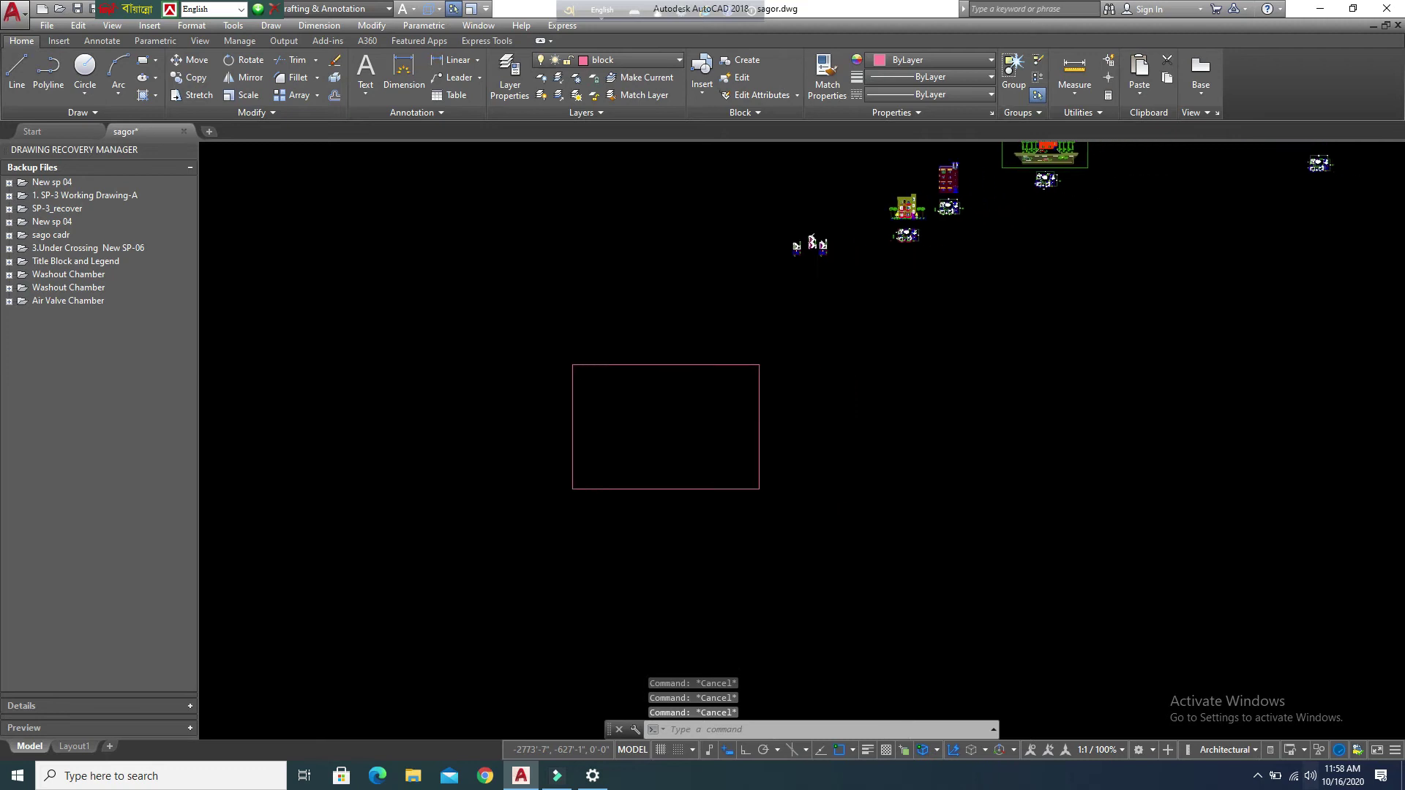
scroll(702, 460, "up", 2)
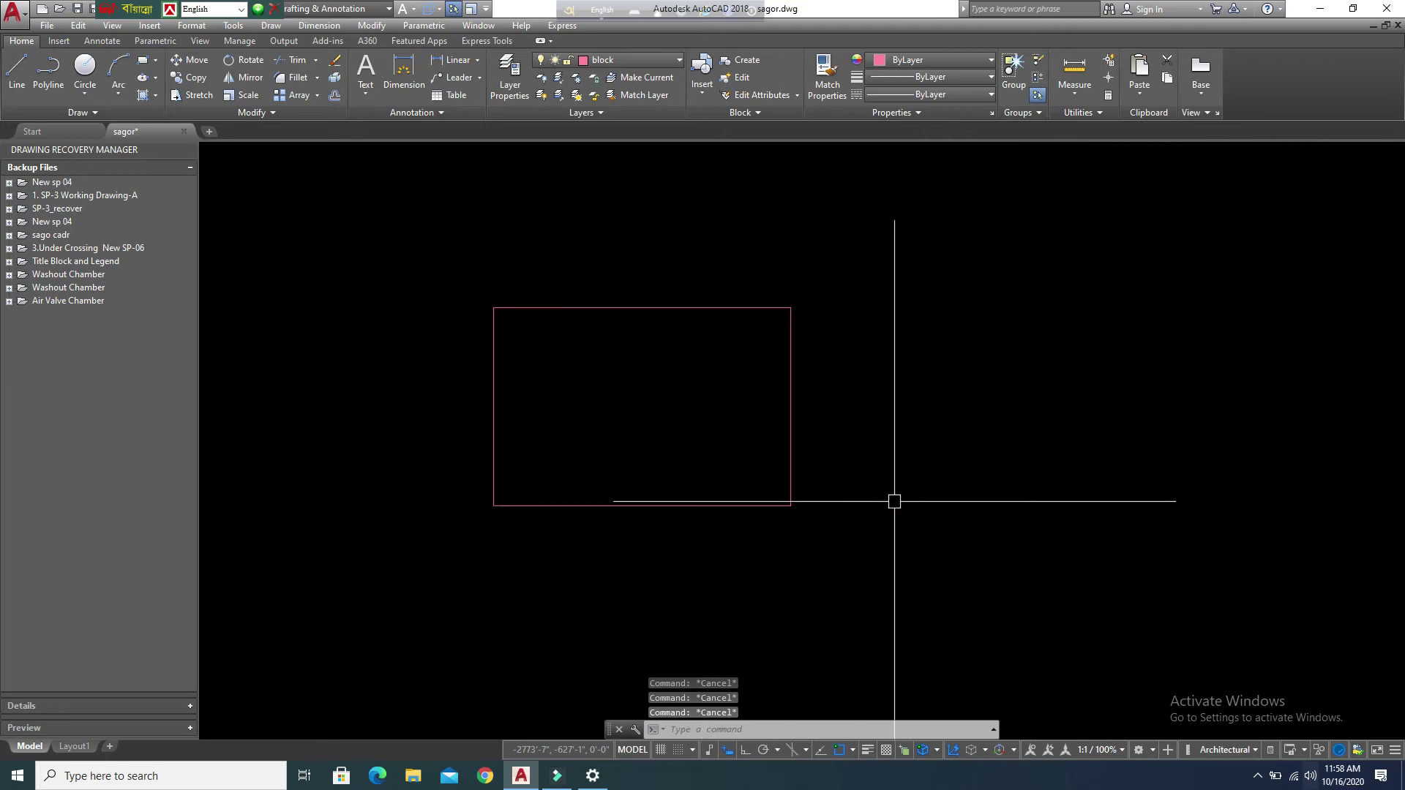
type("rec")
Step: Draw an inner rectangle with REC inside the first, zoom to view both, and pick the outer one
key("Return")
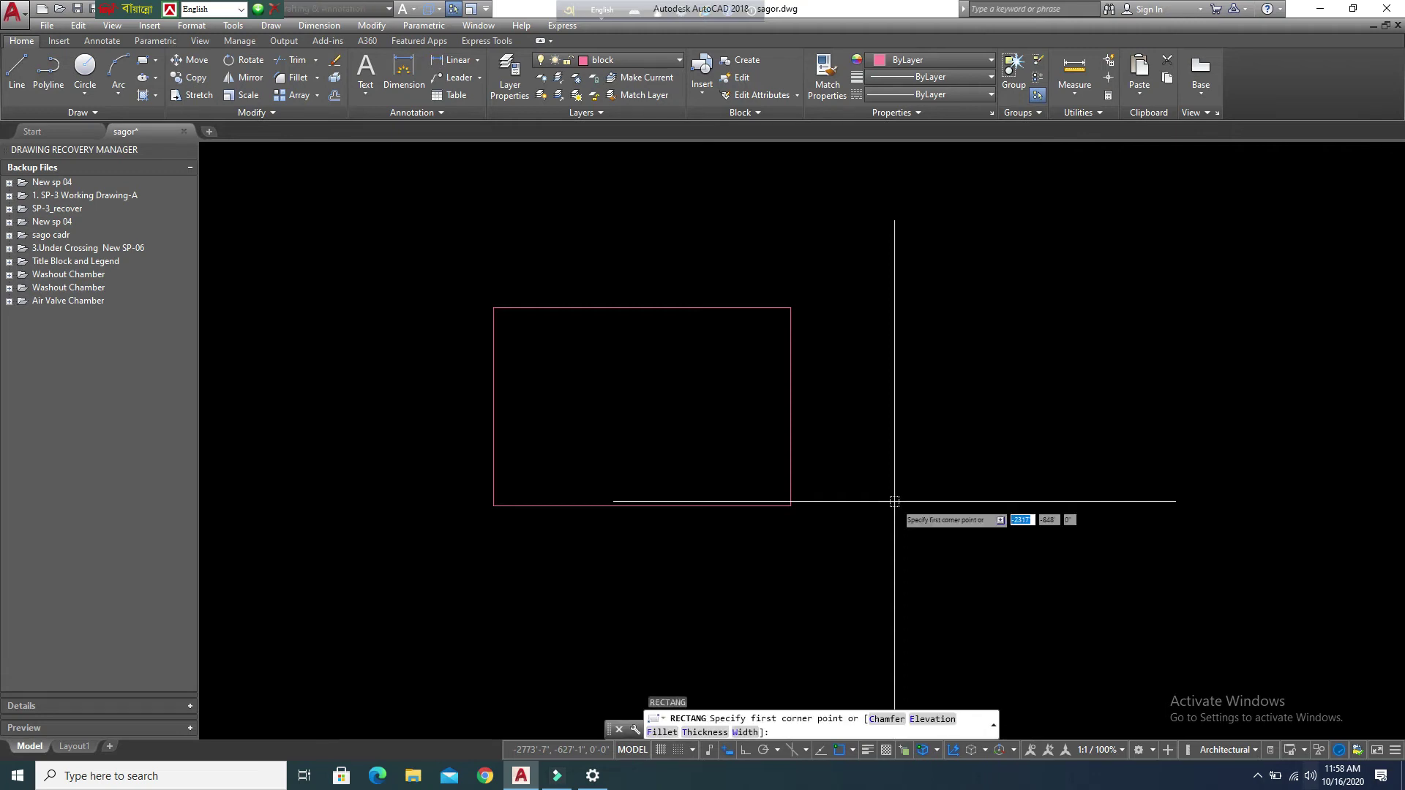
left_click(530, 331)
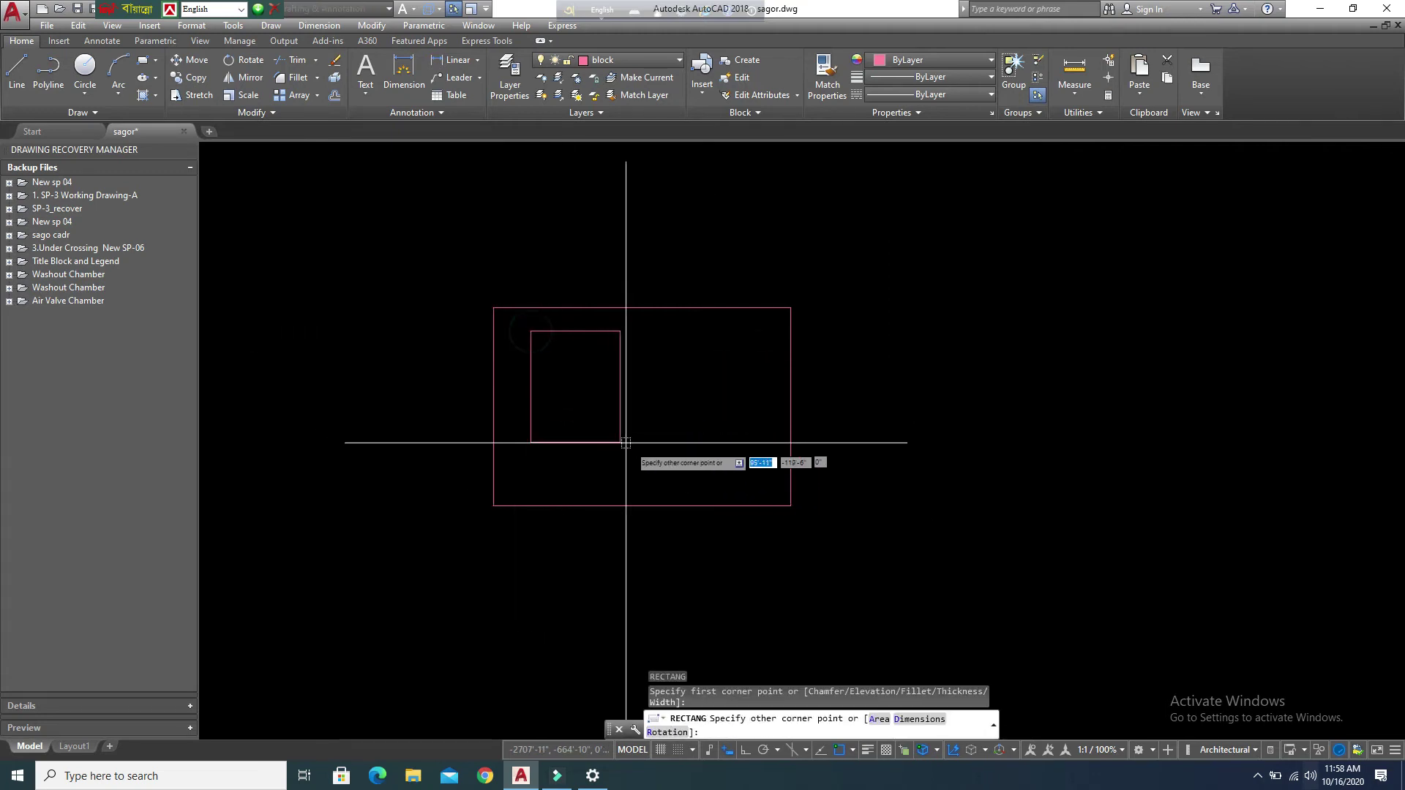
left_click(772, 487)
key("Escape")
key("Escape")
key("Escape")
scroll(739, 320, "up", 2)
scroll(738, 298, "up", 2)
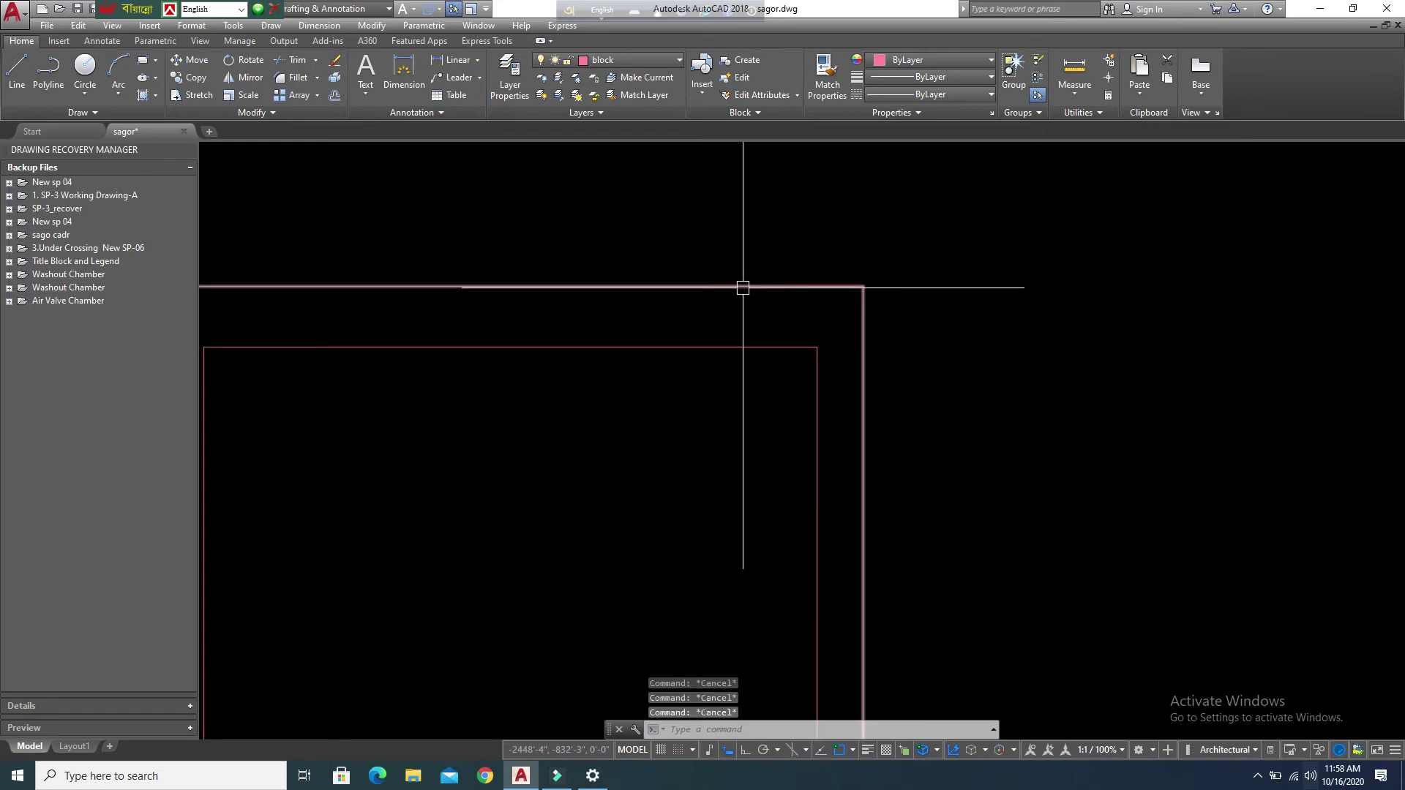
scroll(775, 336, "down", 2)
scroll(941, 336, "down", 2)
scroll(868, 298, "down", 2)
scroll(864, 305, "up", 2)
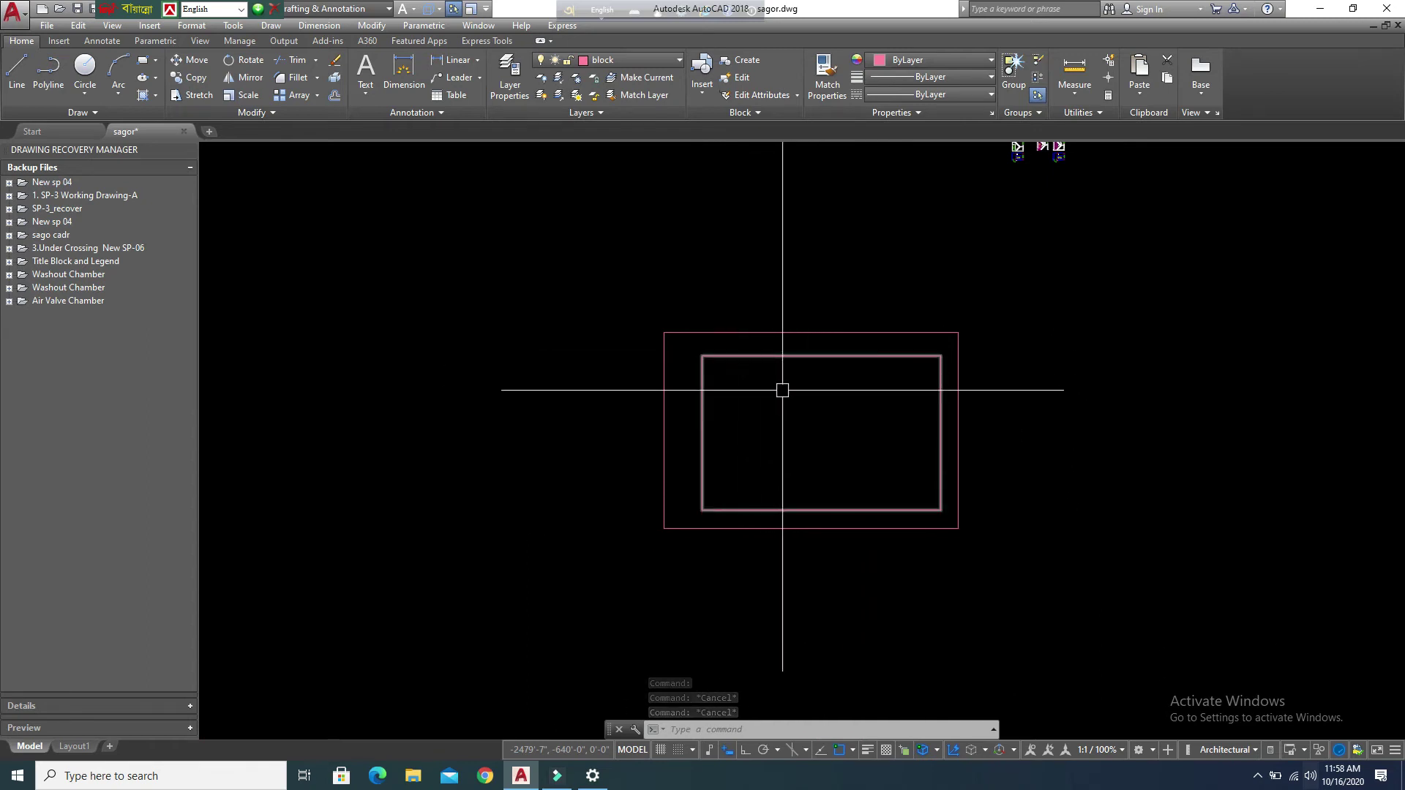
key("Escape")
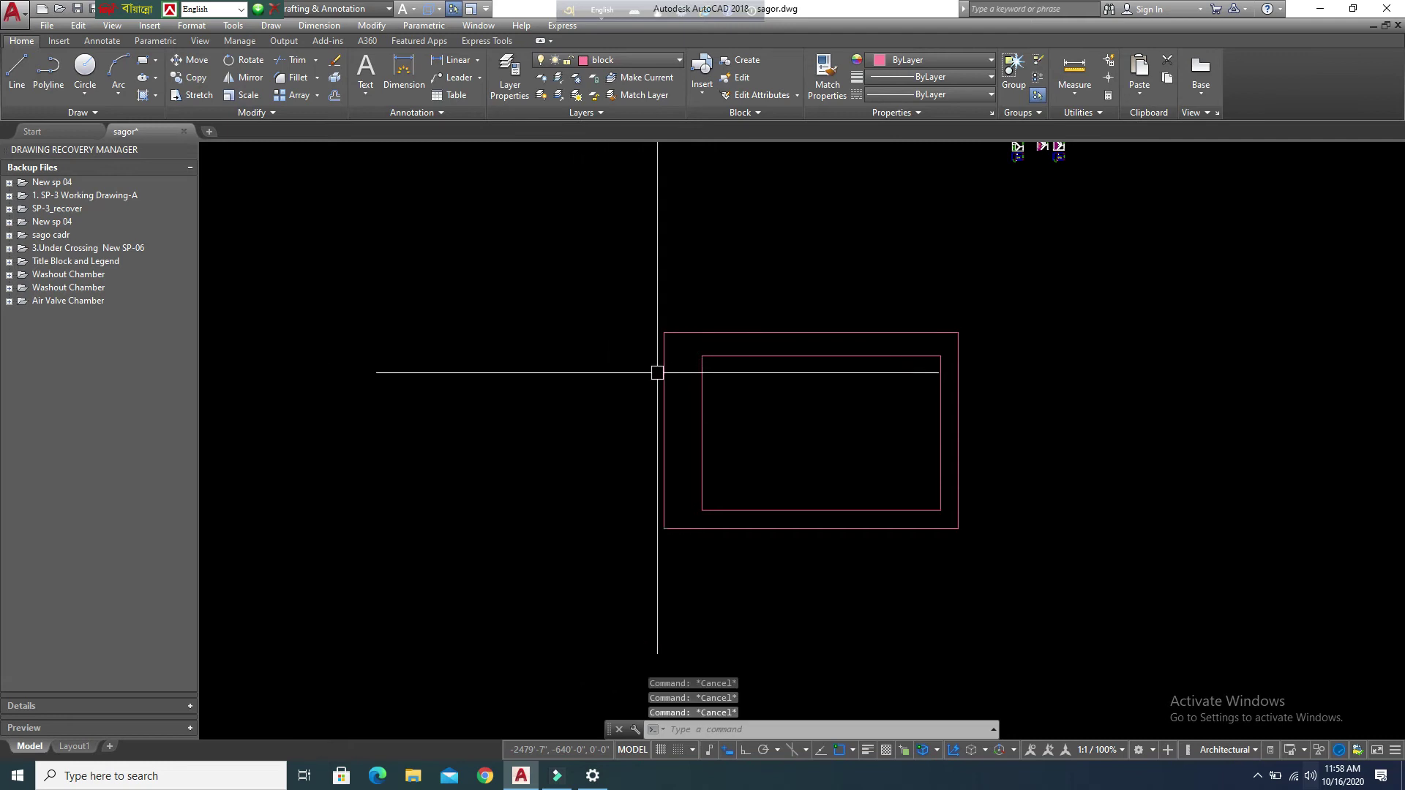
left_click(664, 371)
key("Escape")
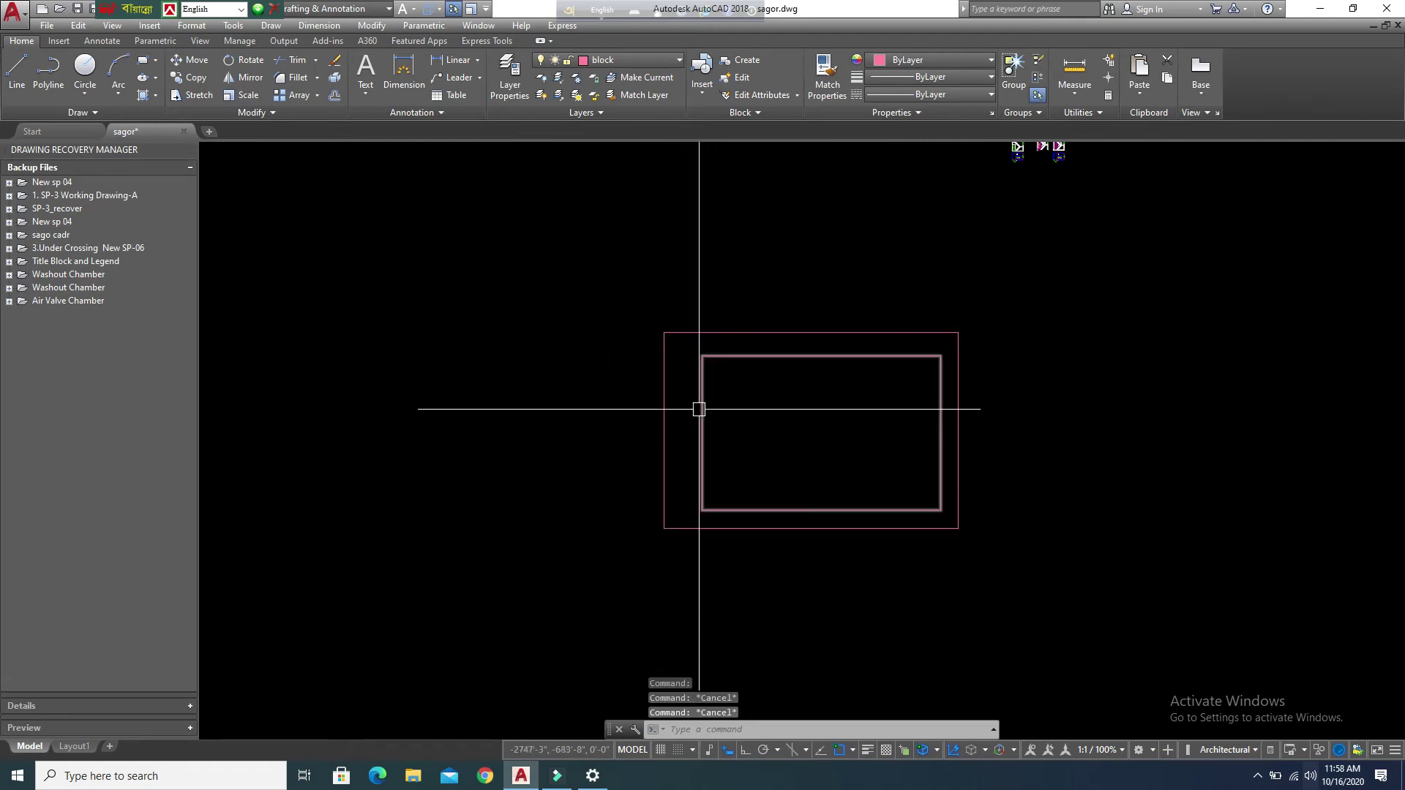
left_click(667, 416)
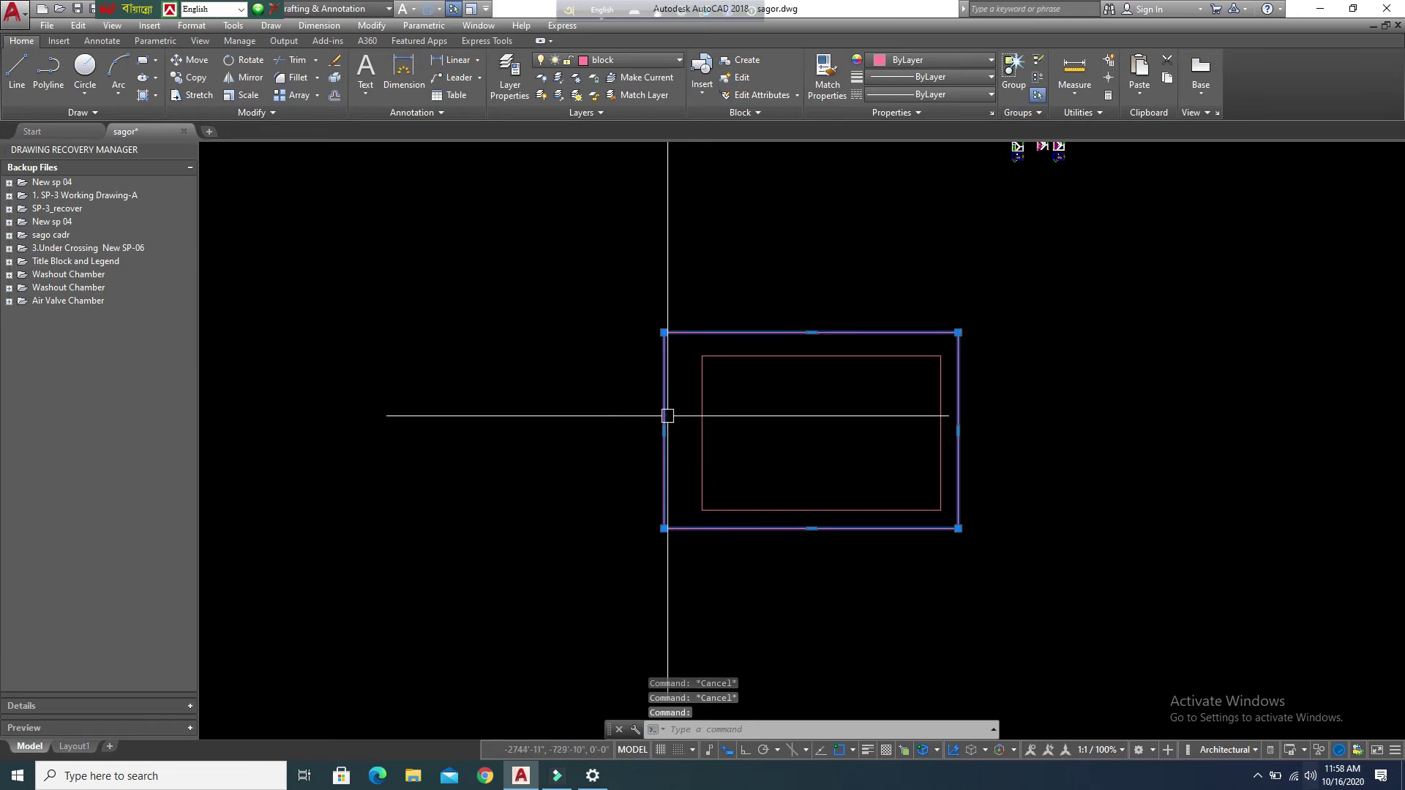
key("Return")
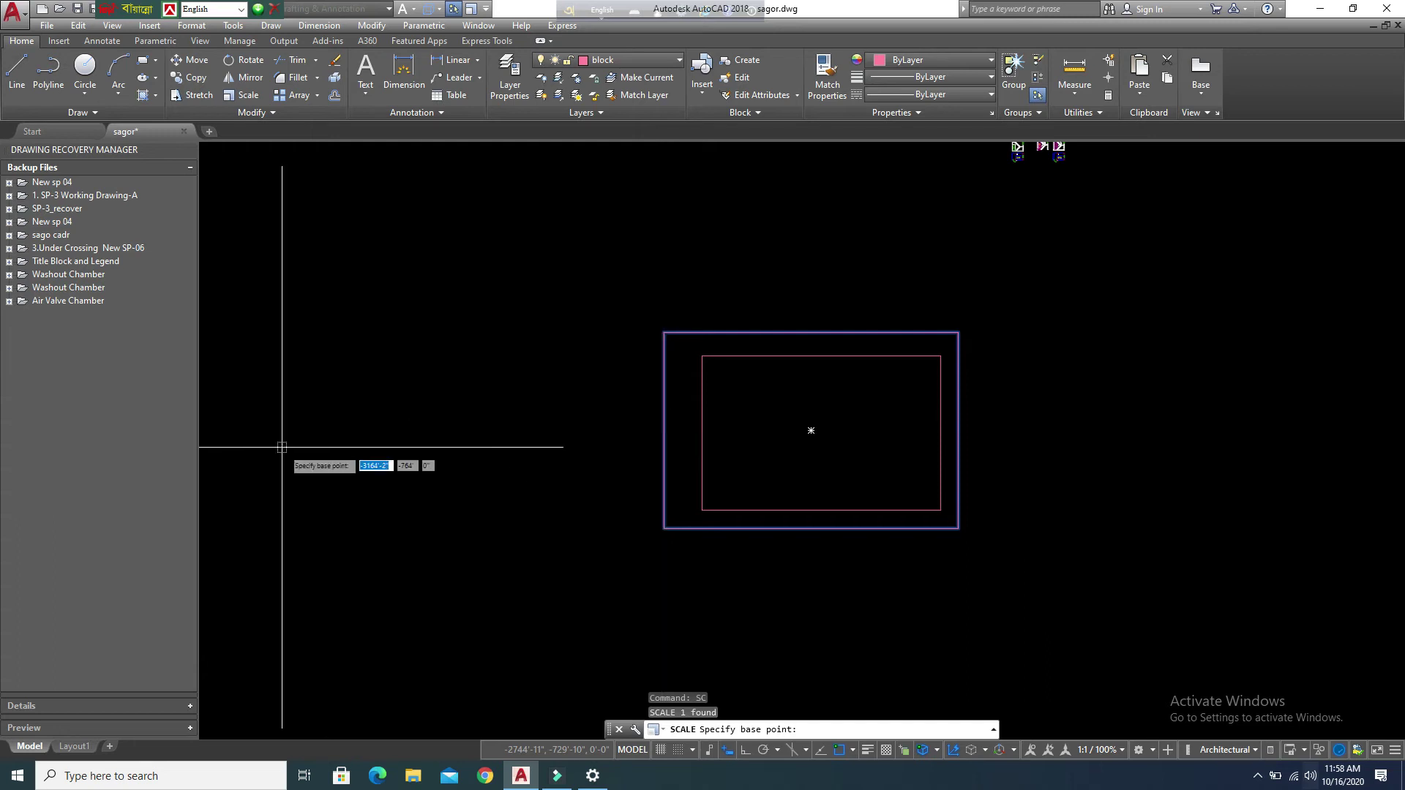
type("55")
key("Return")
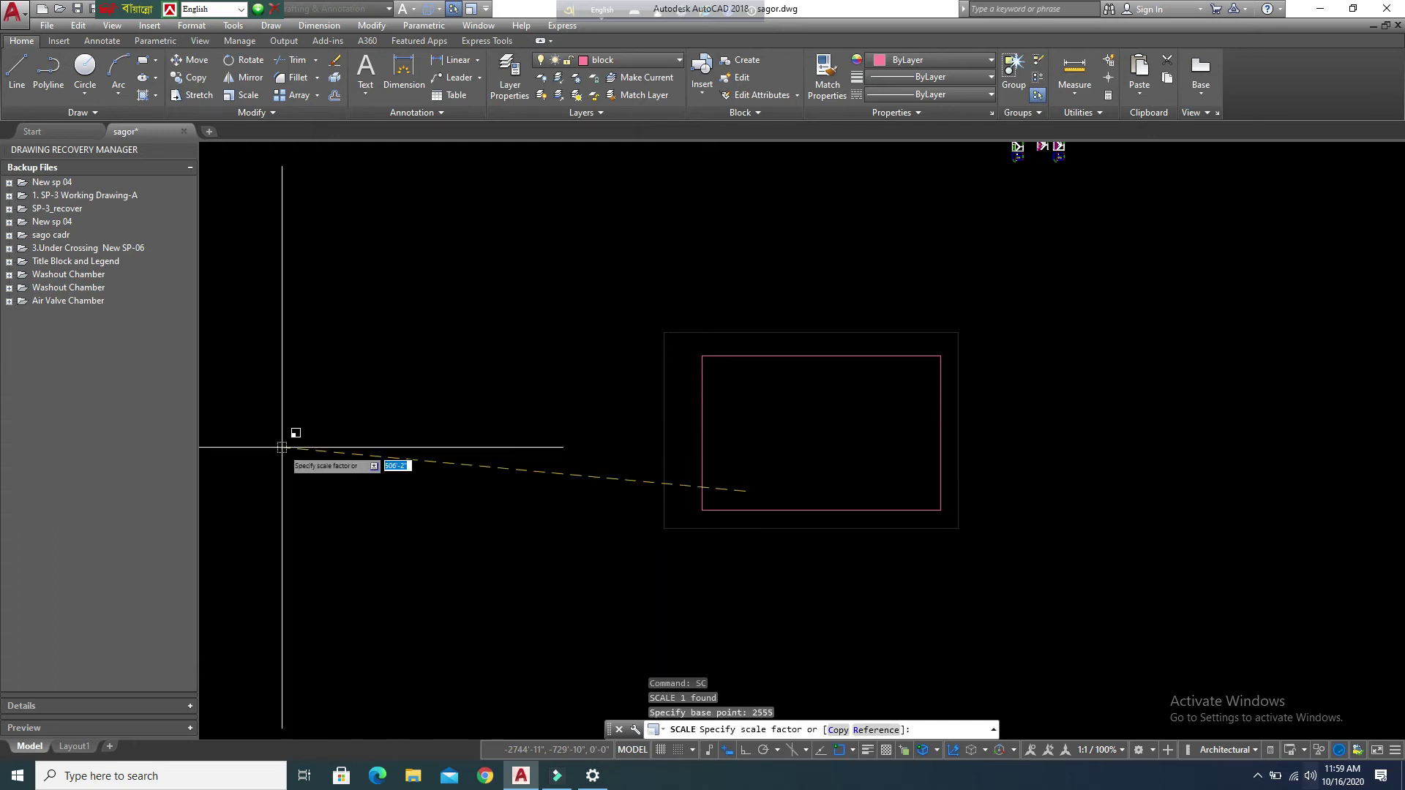
key("Escape")
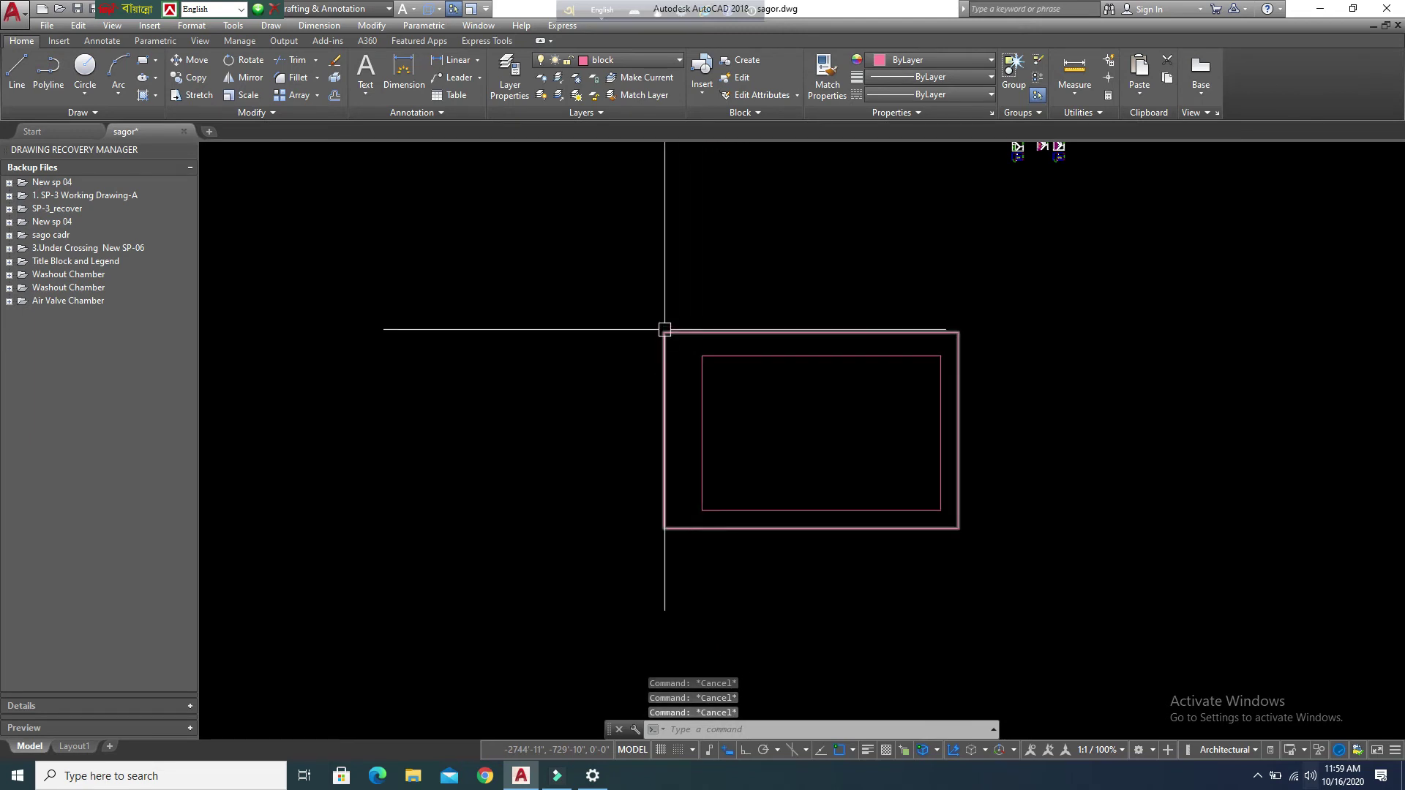
left_click(665, 330)
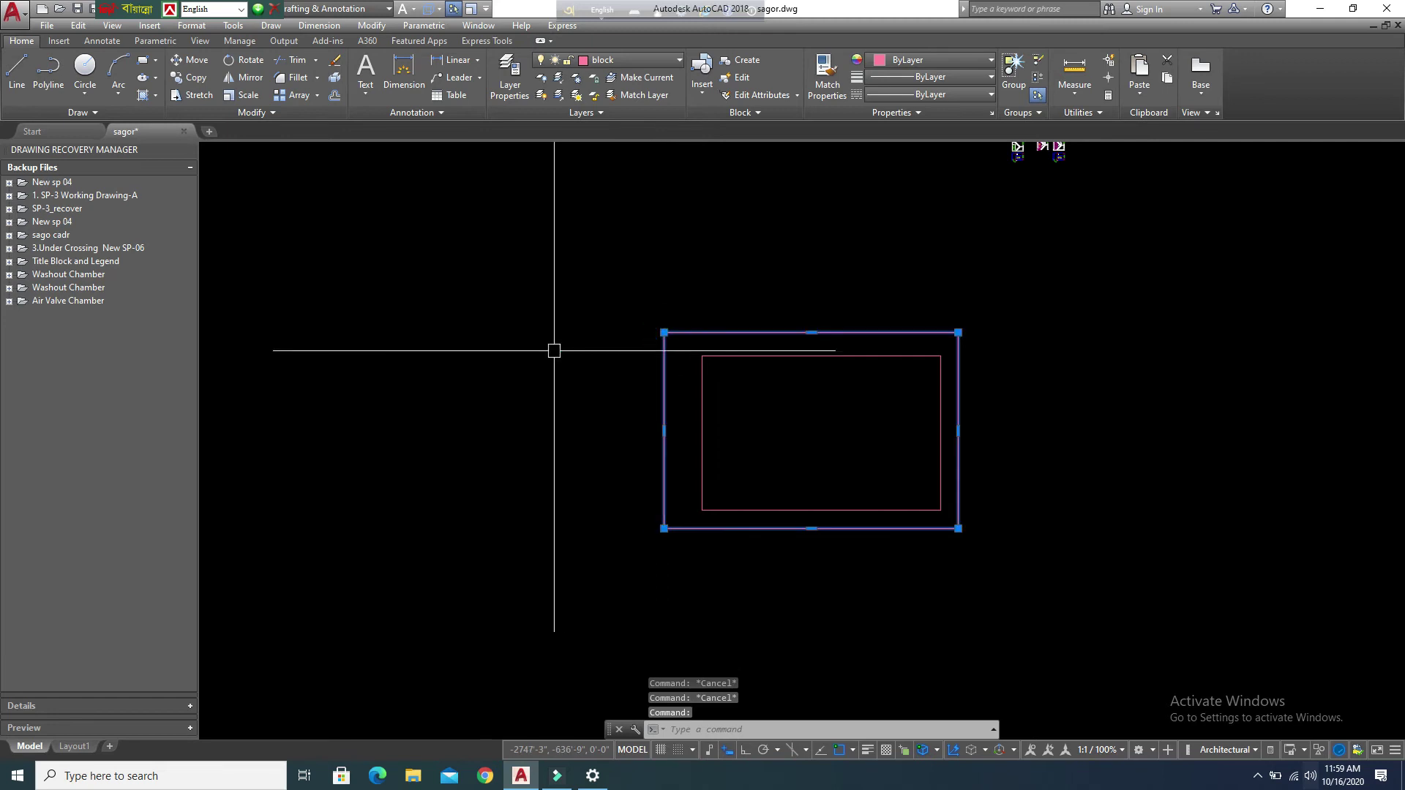
Step: Scale the outer rectangle with SC by reference, based at its lower-left corner, reference to top-right
type("sc")
key("Return")
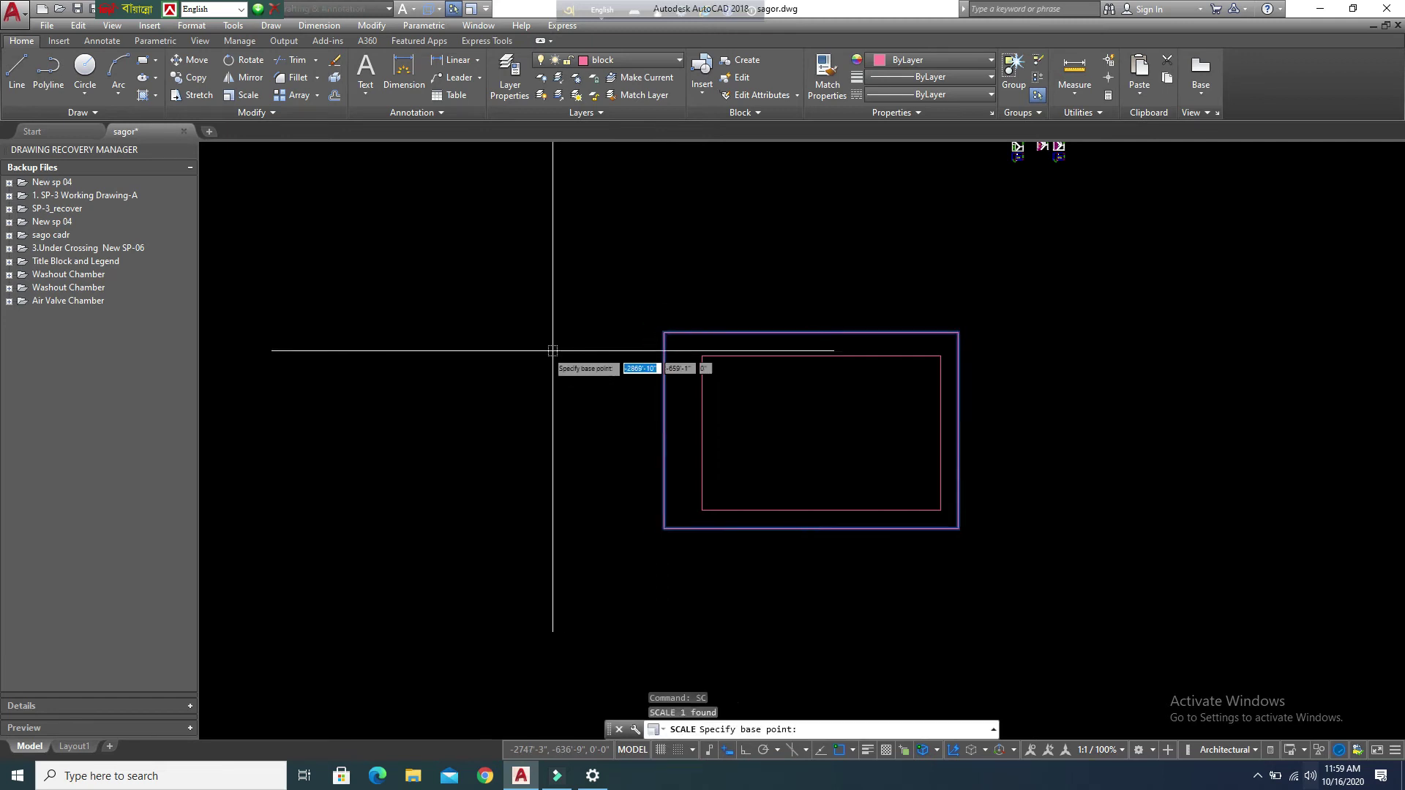
left_click(663, 527)
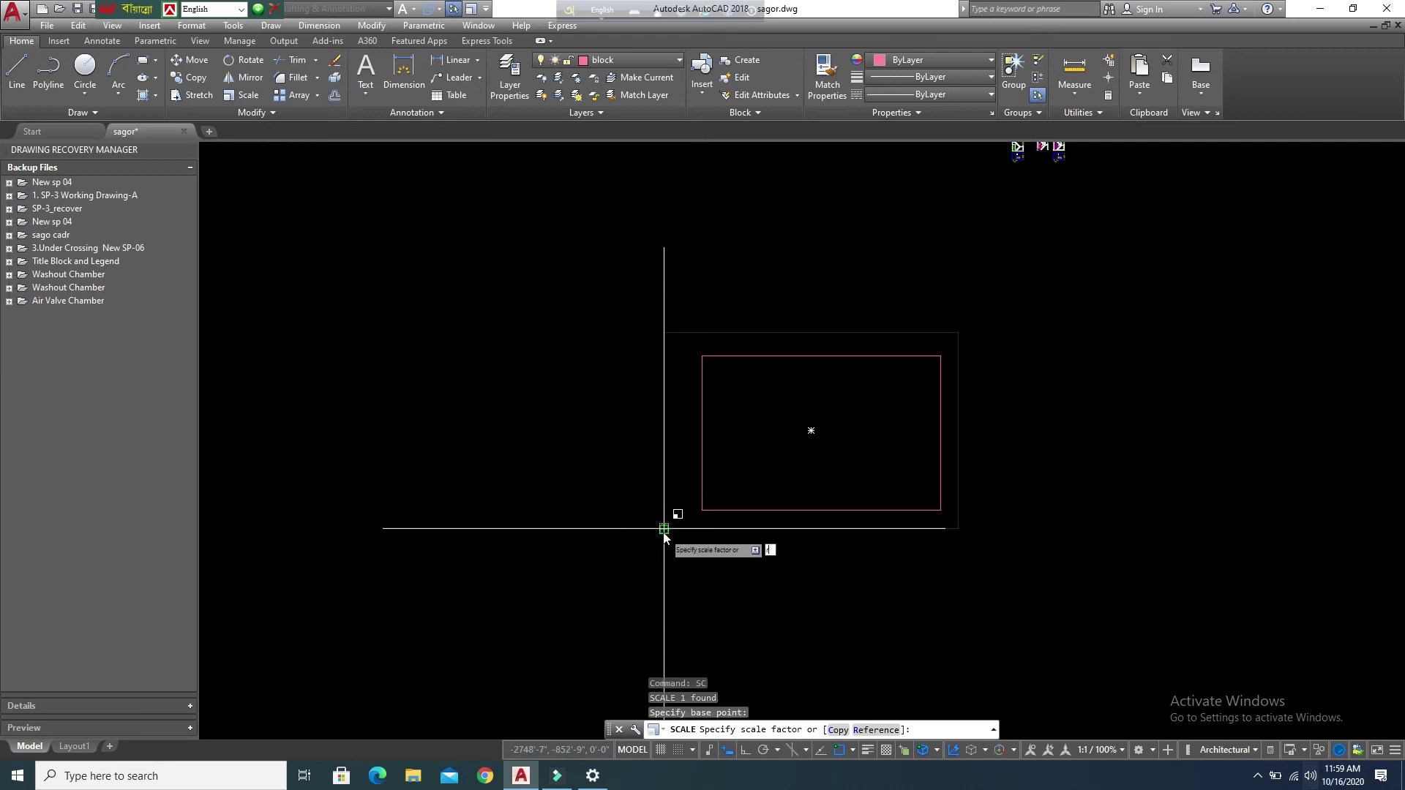
key("Return")
left_click(664, 528)
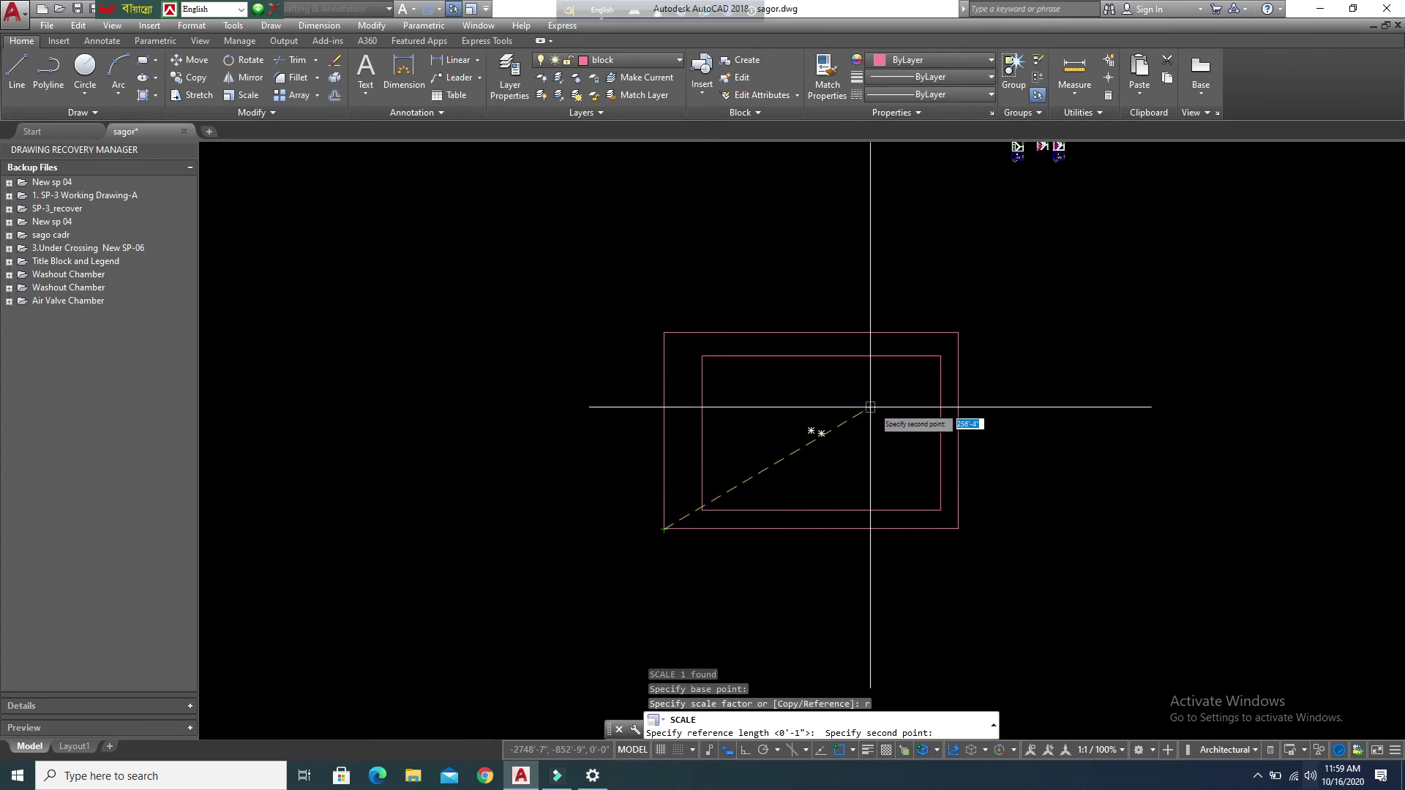
left_click(958, 332)
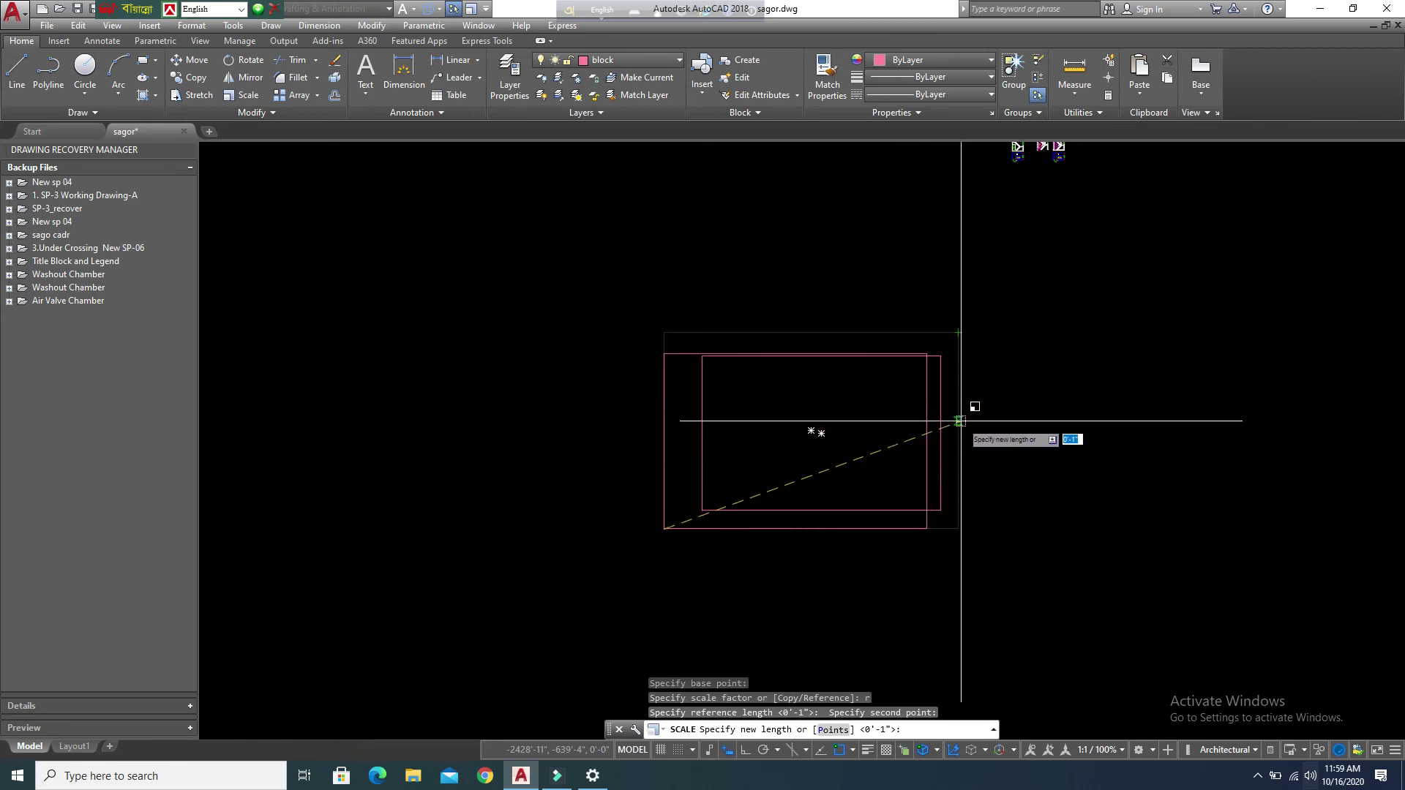
key("Escape")
key("Escape")
key("Escape")
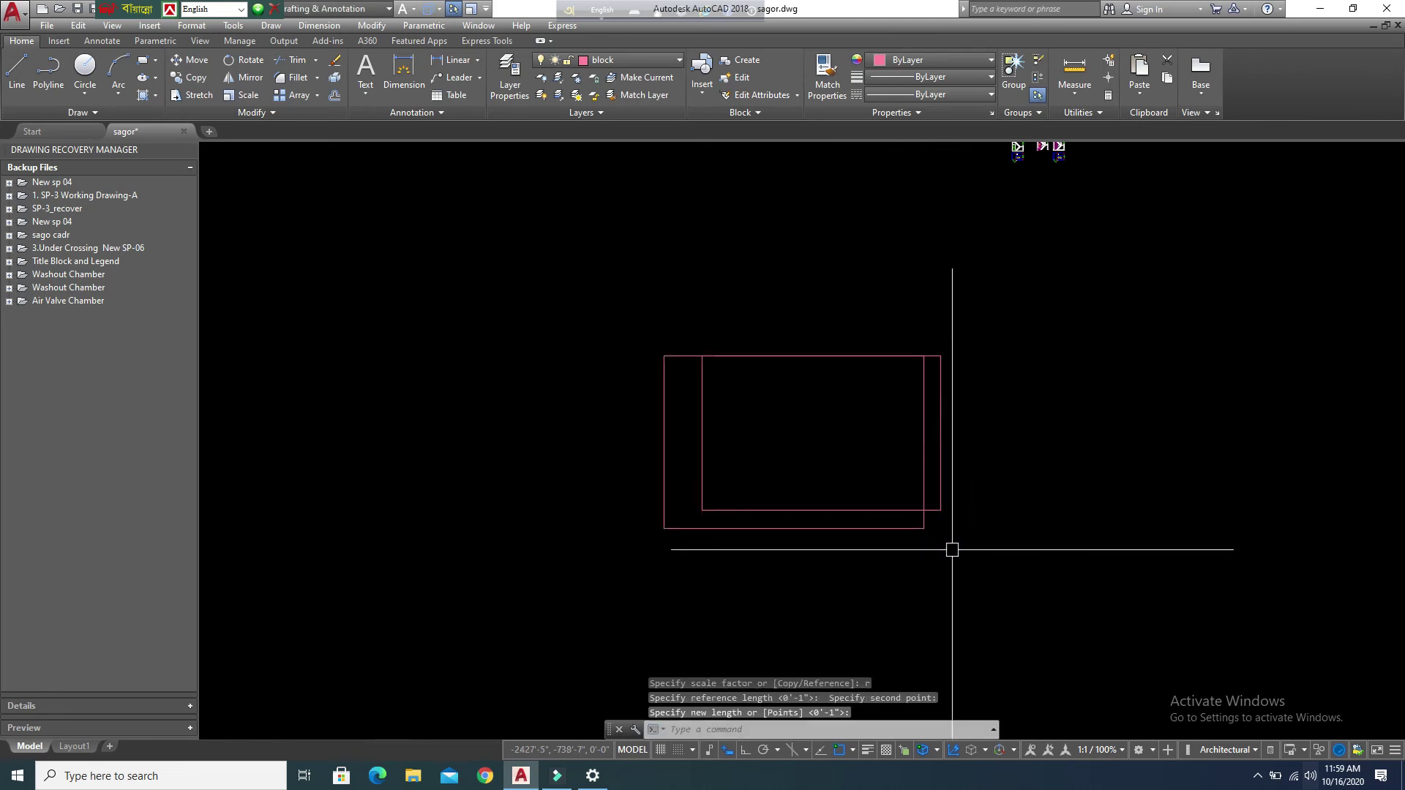
left_click(663, 524)
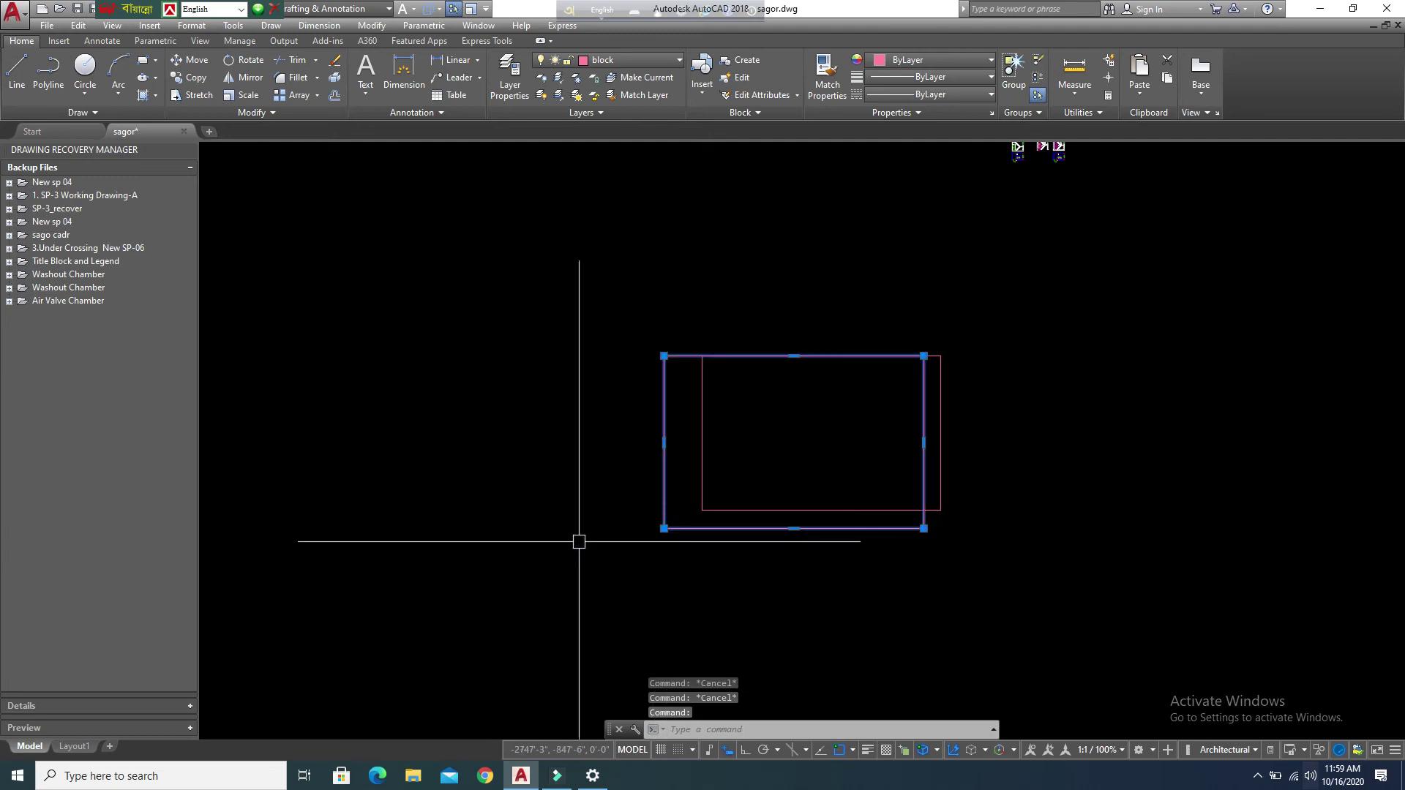
Step: Scale the outer rectangle again by reference from its lower-left corner up to its top-left corner
type("sc")
key("Return")
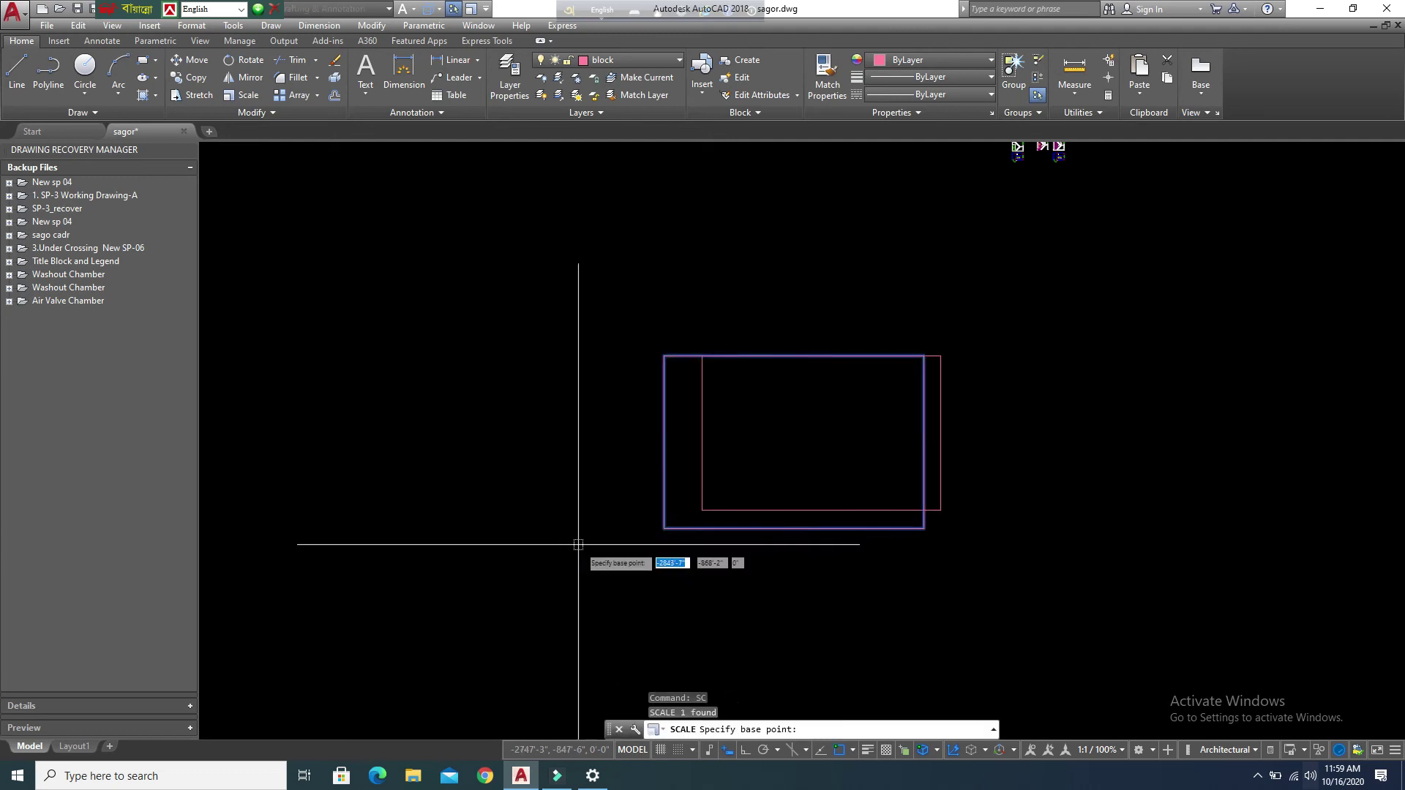
left_click(663, 528)
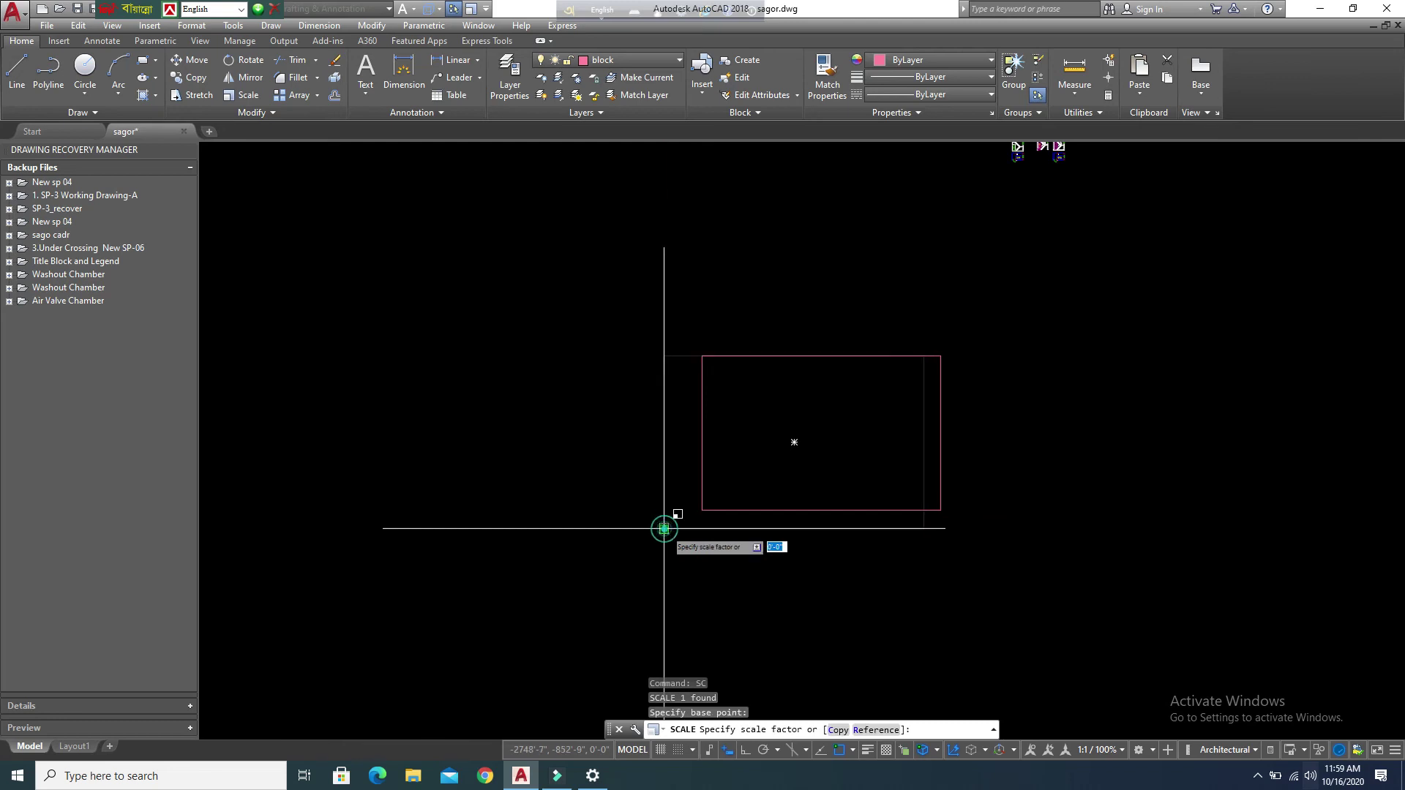
key("Return")
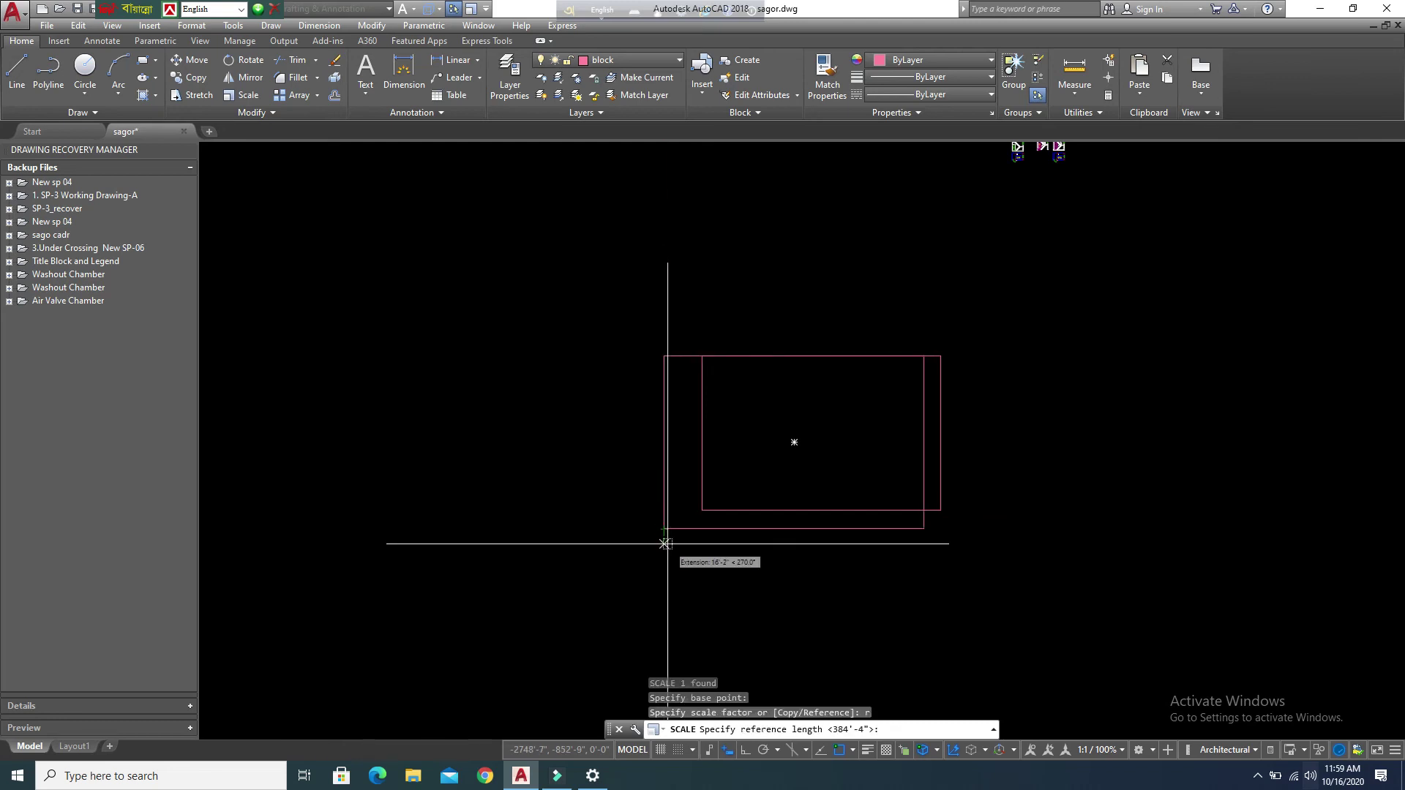
left_click(663, 527)
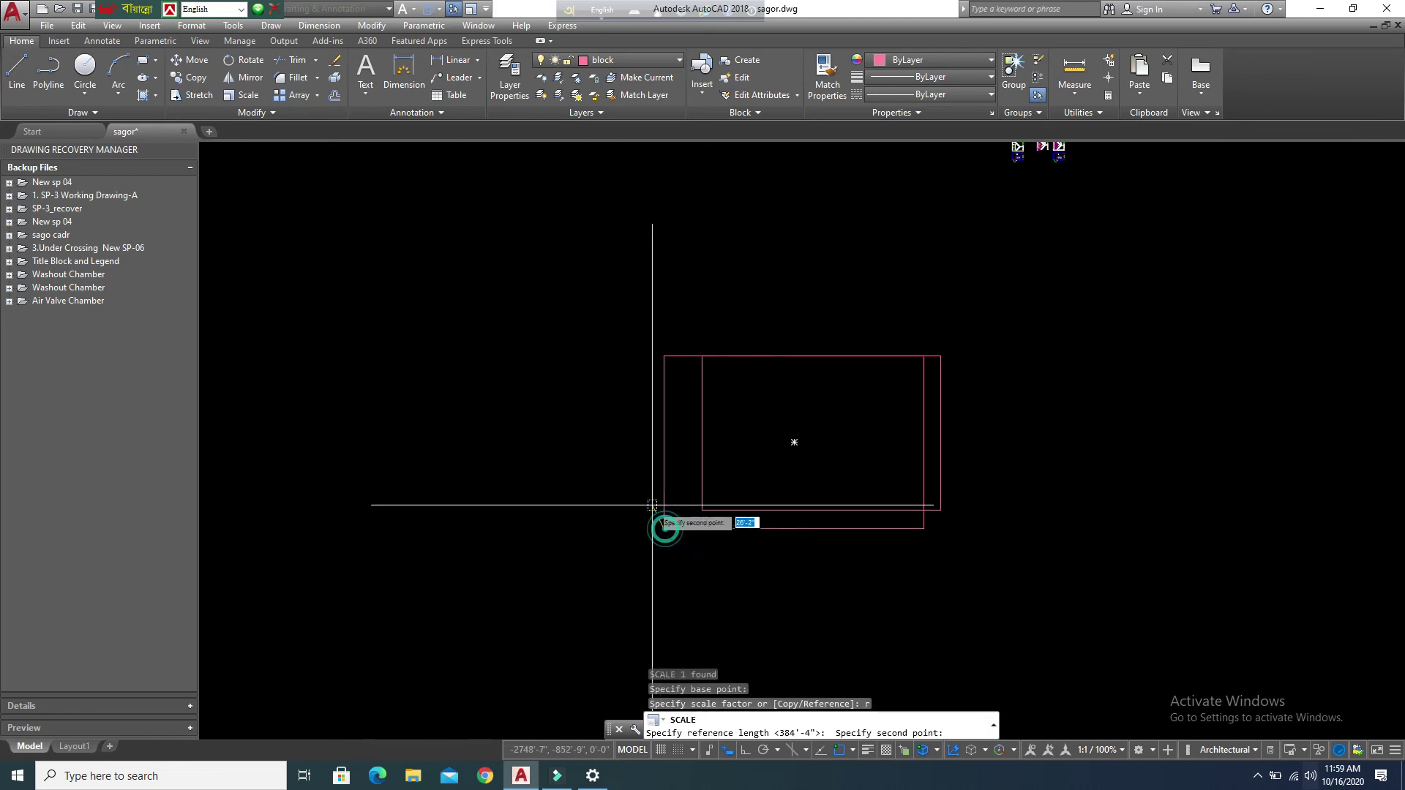
left_click(664, 357)
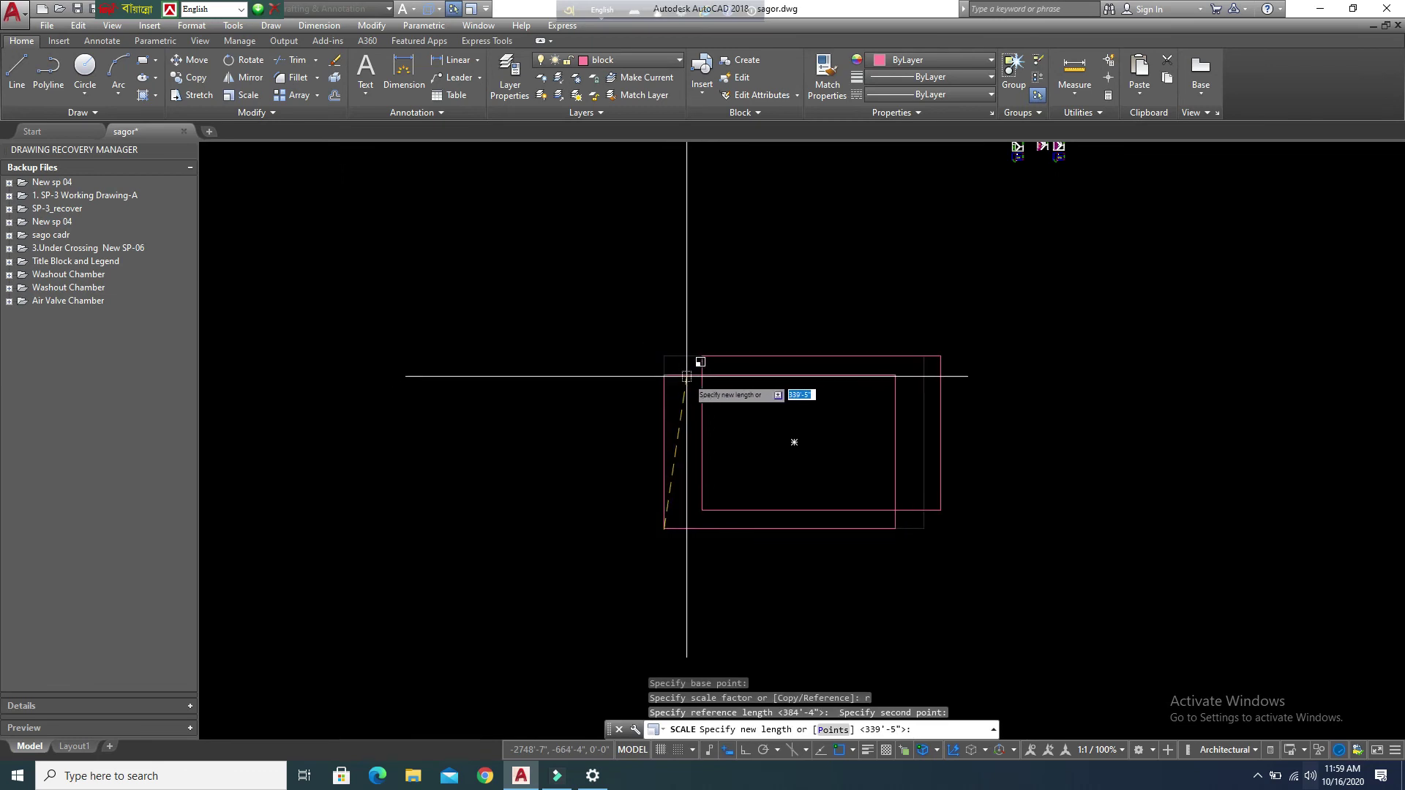
key("Escape")
key("Escape")
Step: Select the resized rectangle and start MOVE with its lower-left corner as base point
left_click(680, 528)
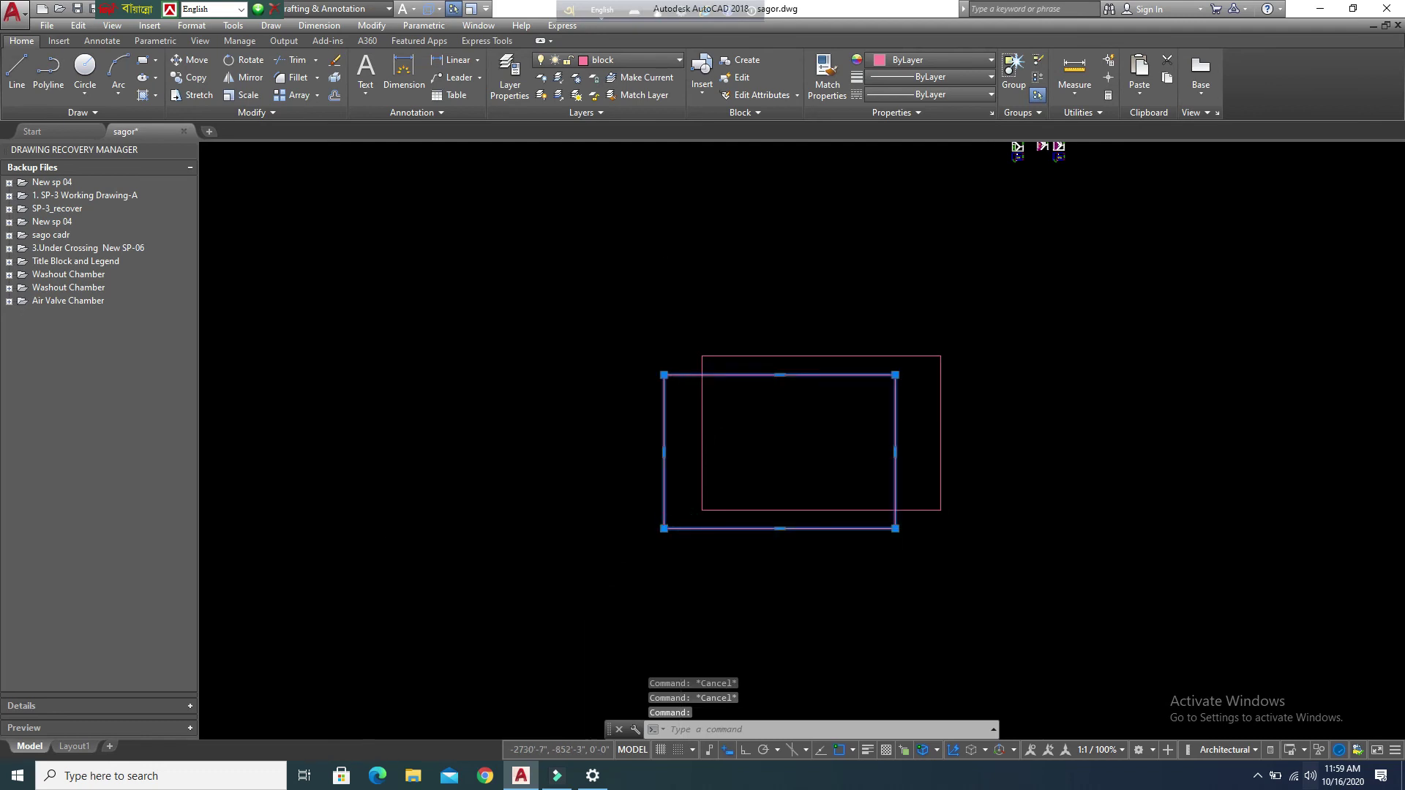
type("m")
key("Return")
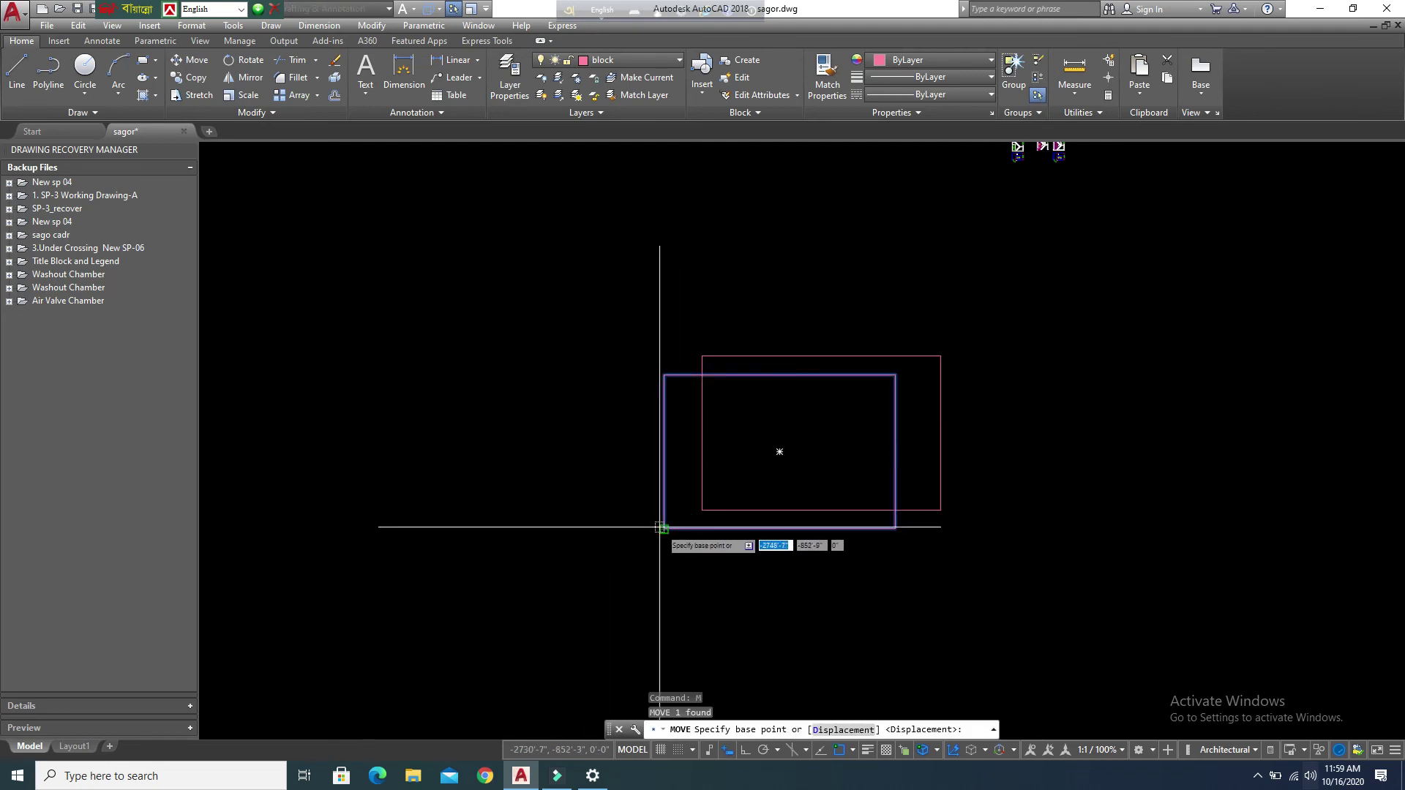
left_click(663, 529)
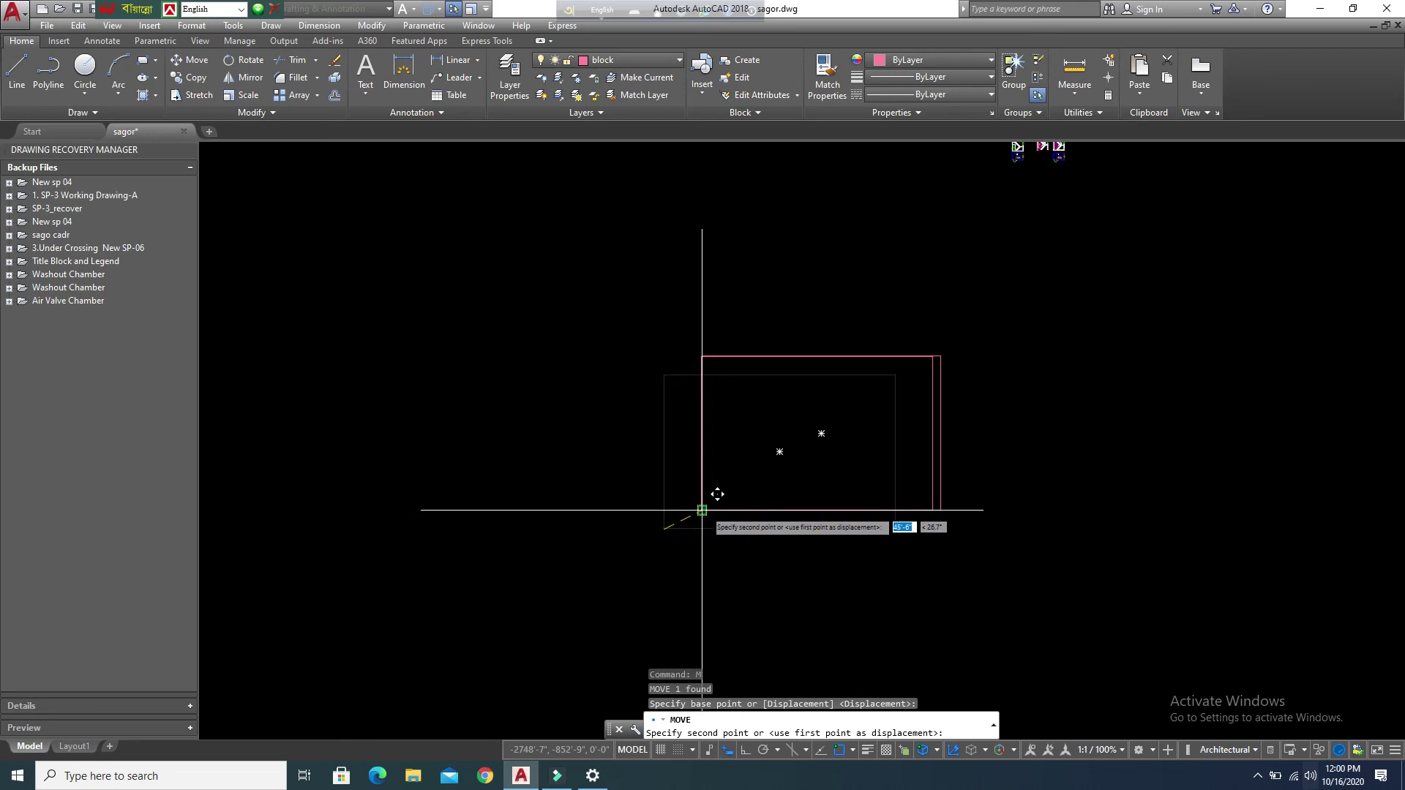
Step: Rescale the rectangle by reference from its lower-right corner to its upper-right corner
key("Escape")
key("Escape")
scroll(932, 480, "up", 2)
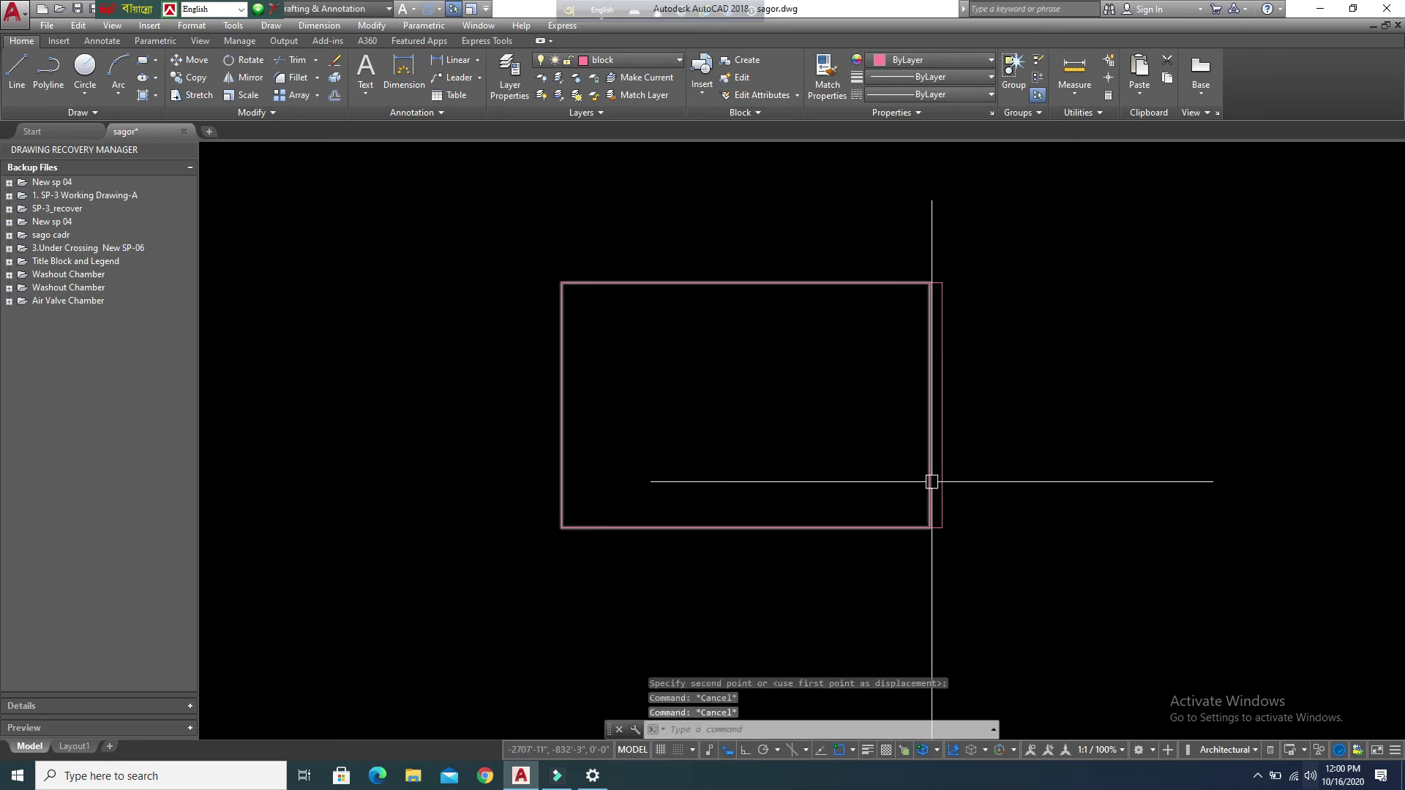
left_click(940, 389)
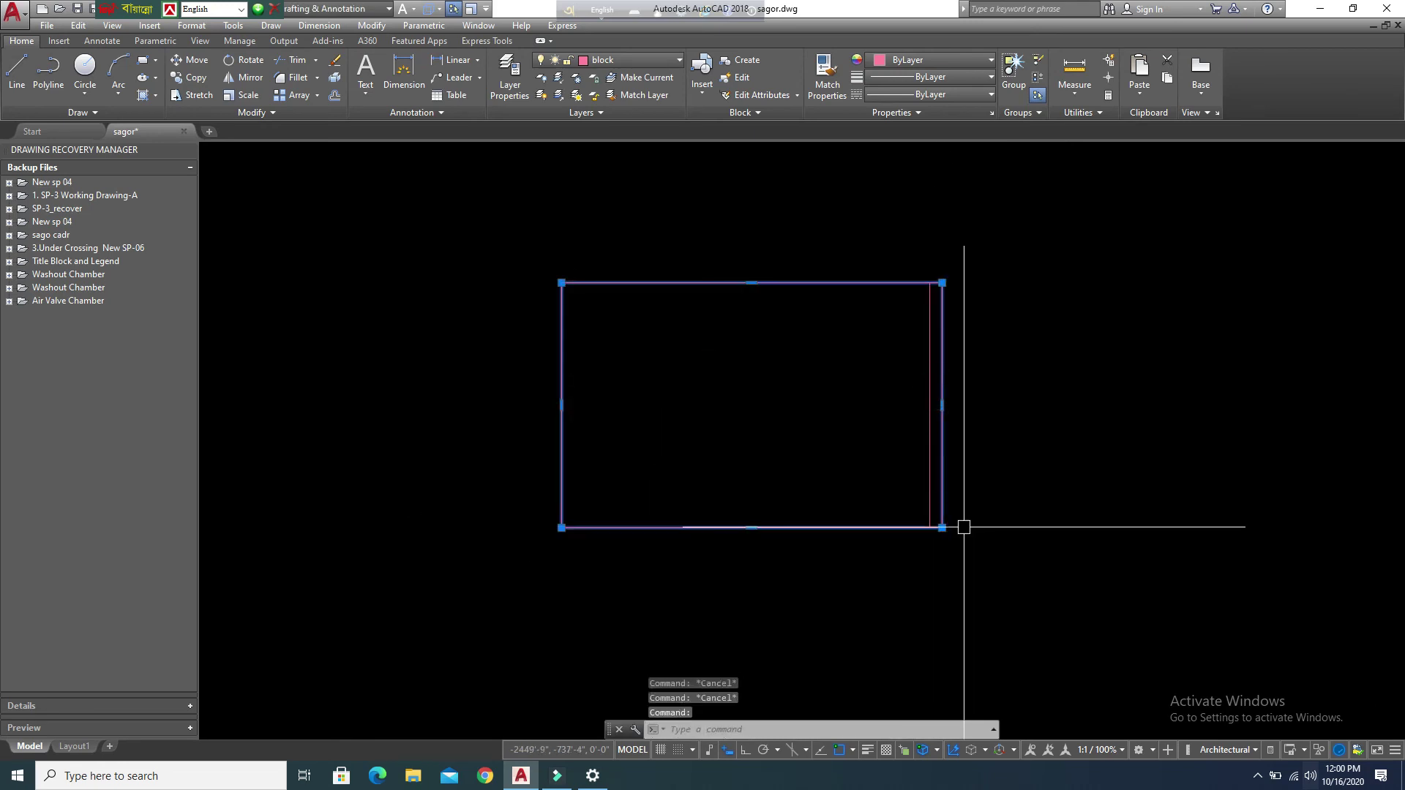
key("Return")
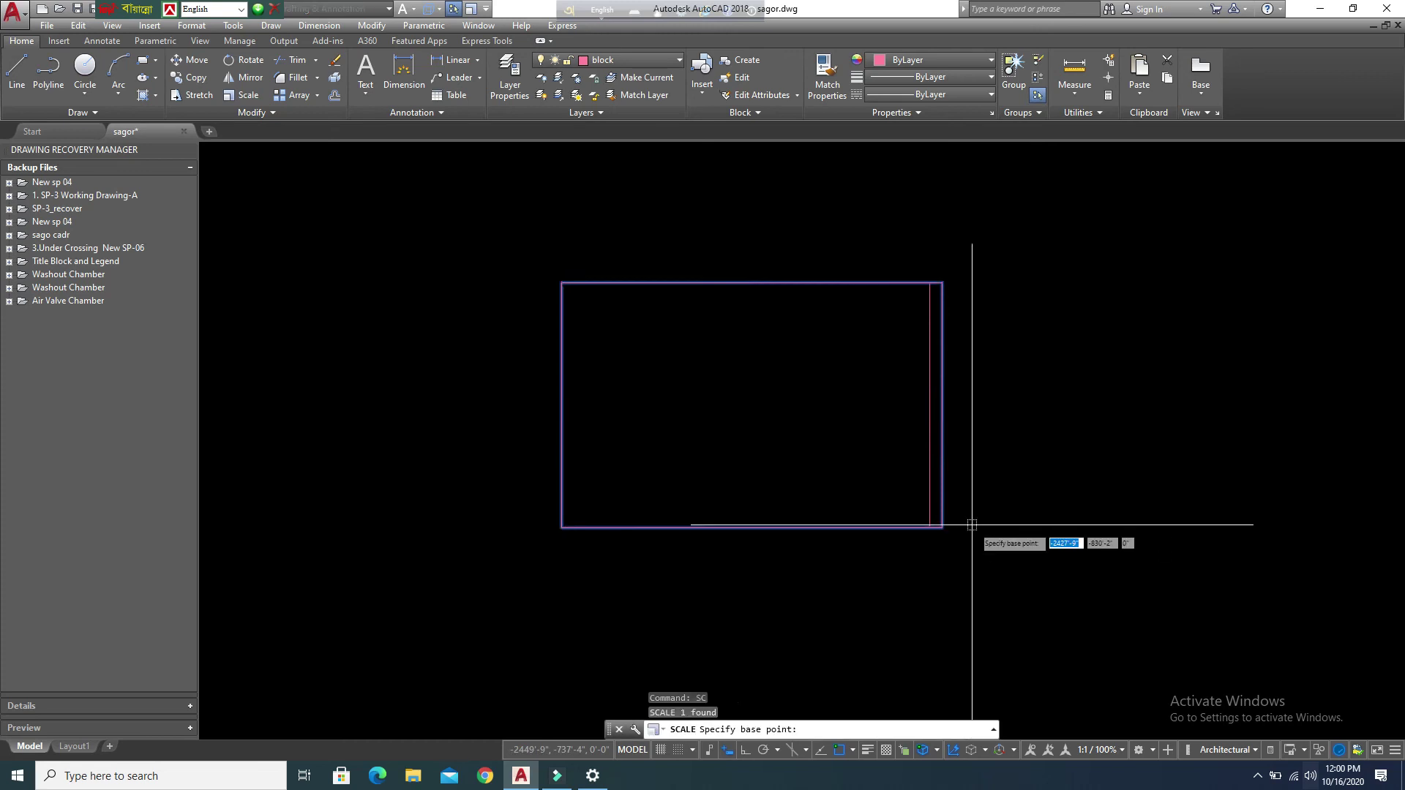
left_click(942, 527)
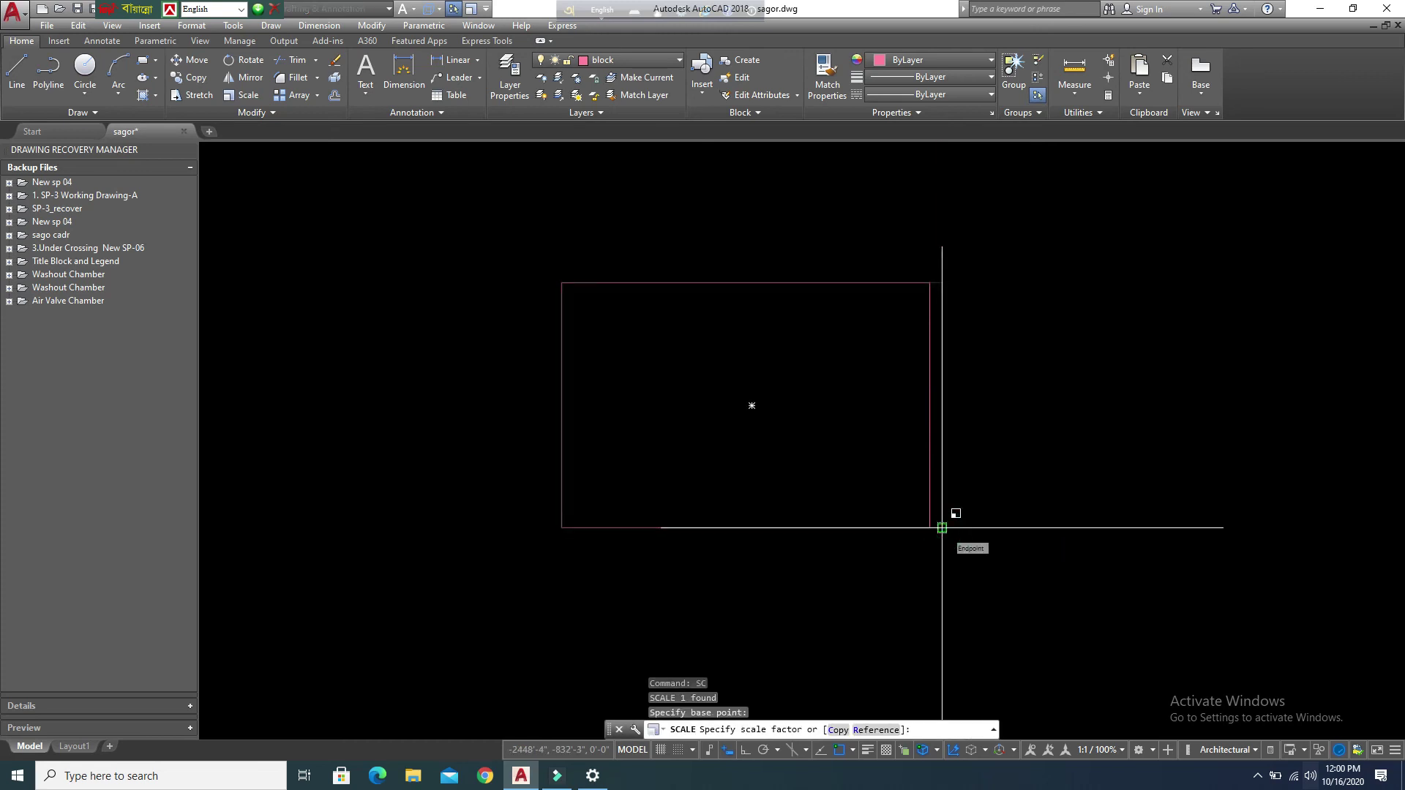
type("r")
key("Return")
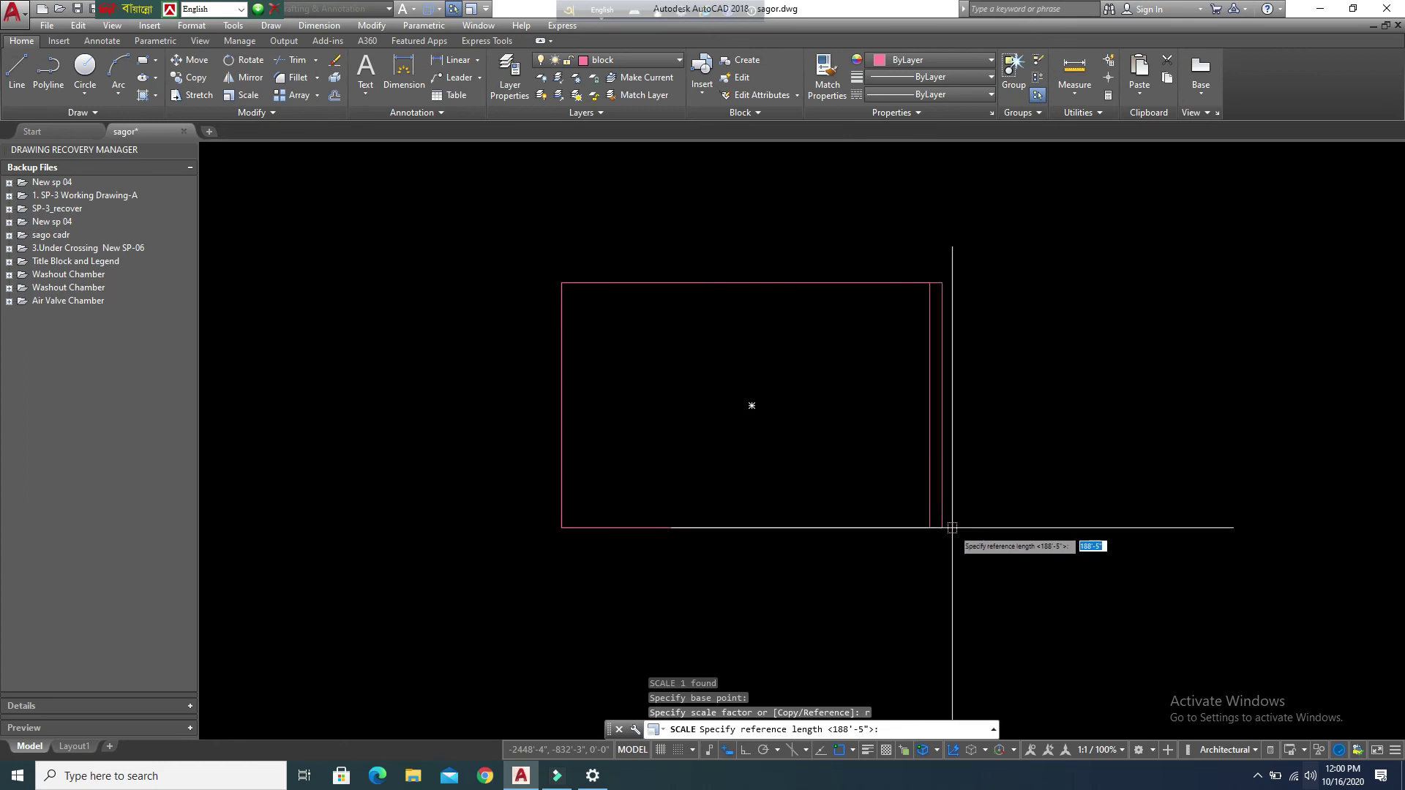
left_click(941, 527)
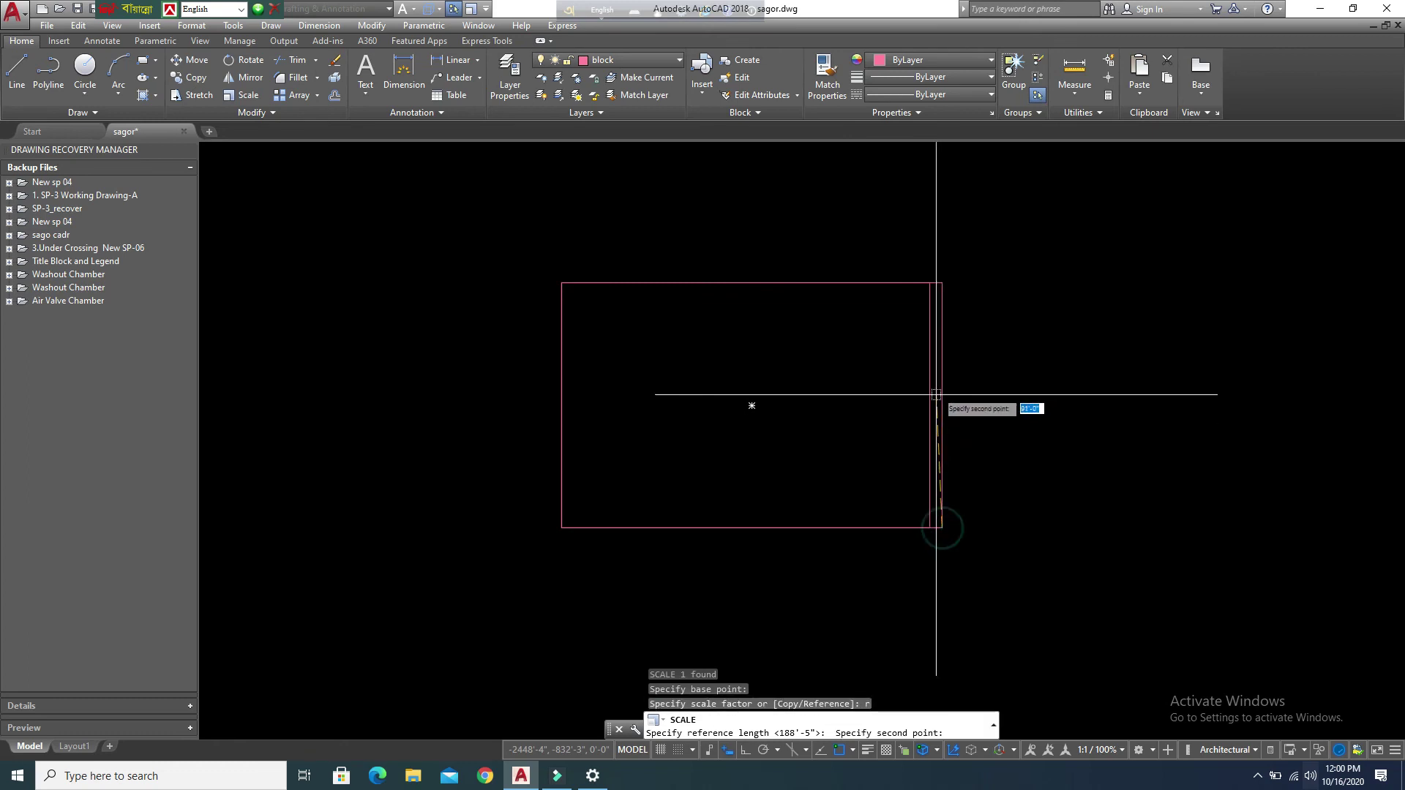
left_click(942, 283)
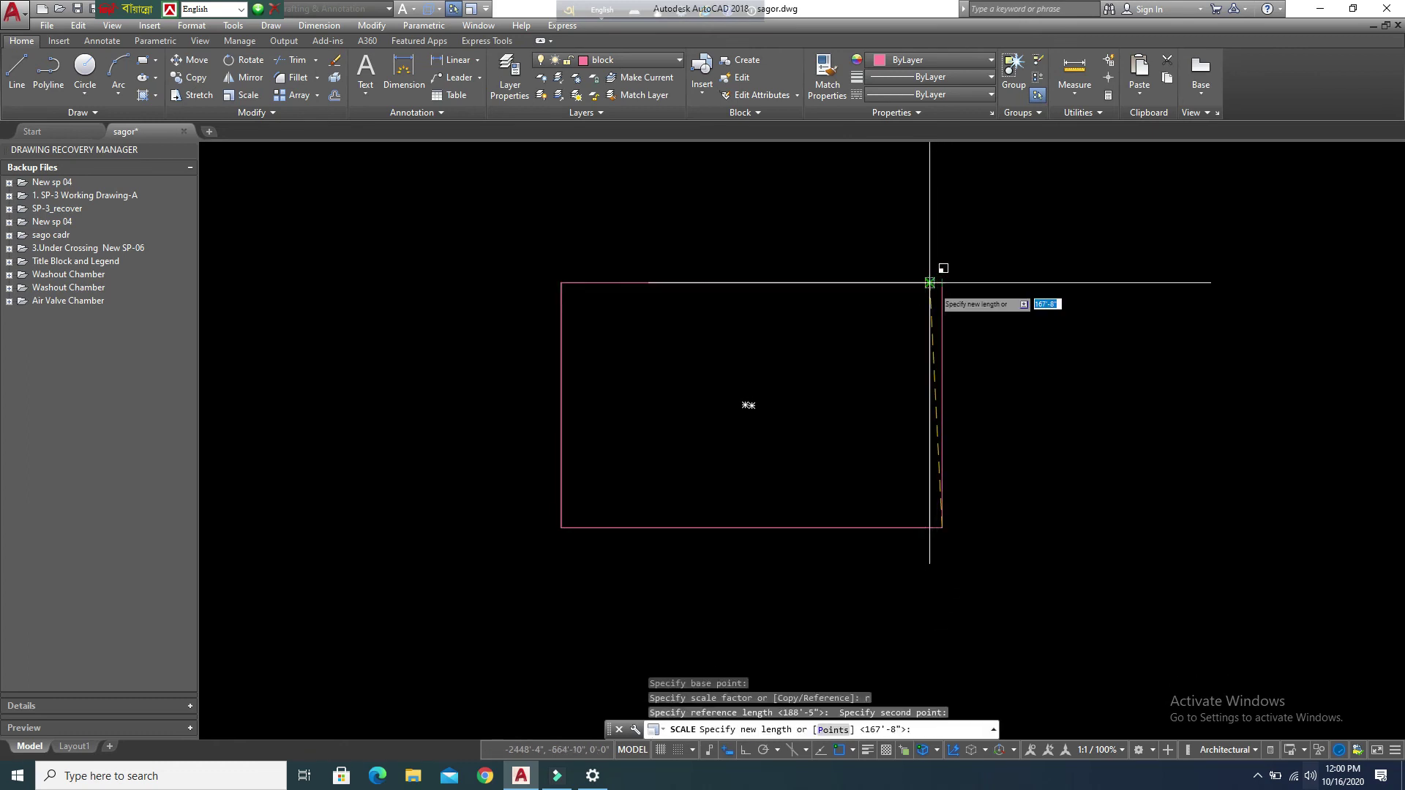
key("Return")
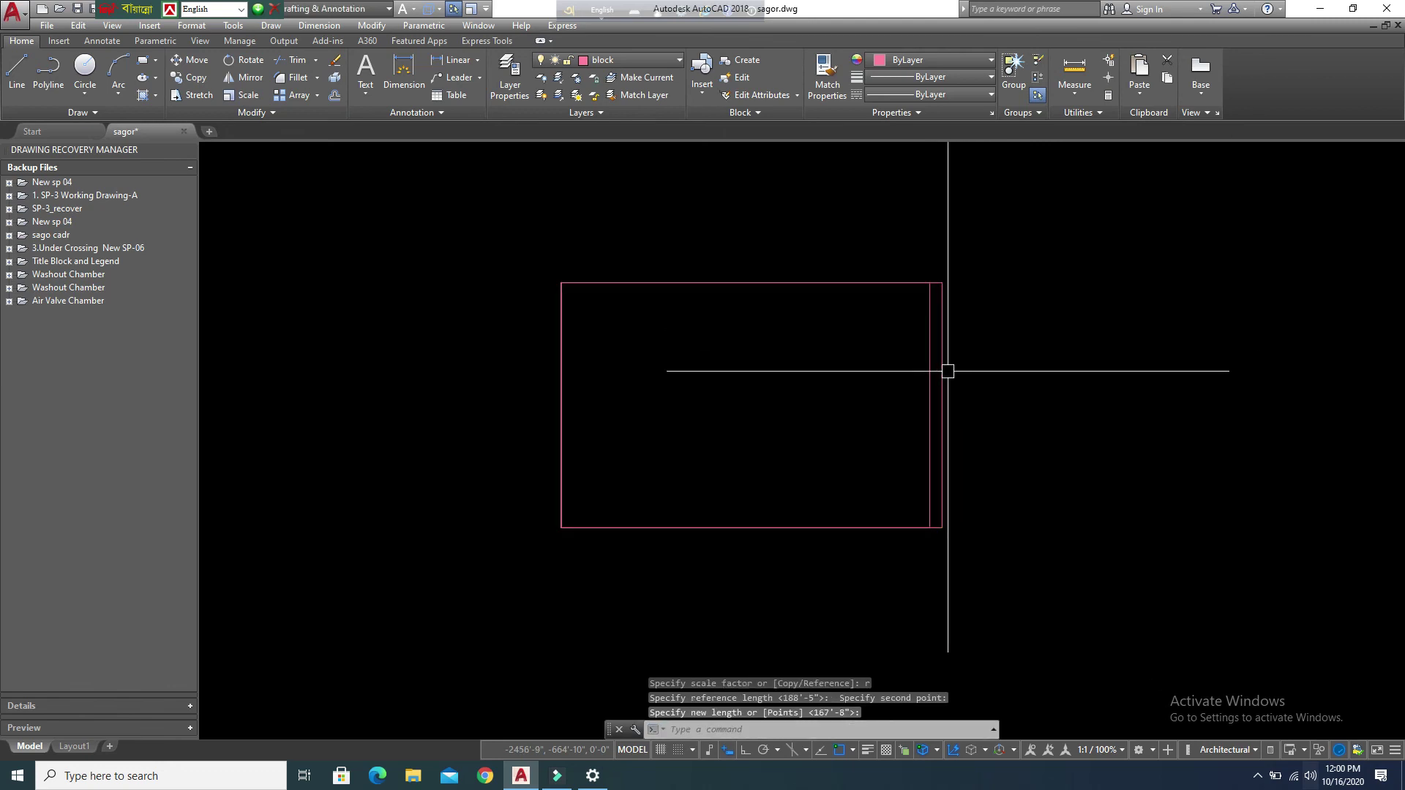
Step: Clear the command and check the rectangle by selecting then deselecting it
key("Escape")
key("Escape")
left_click(941, 351)
key("Escape")
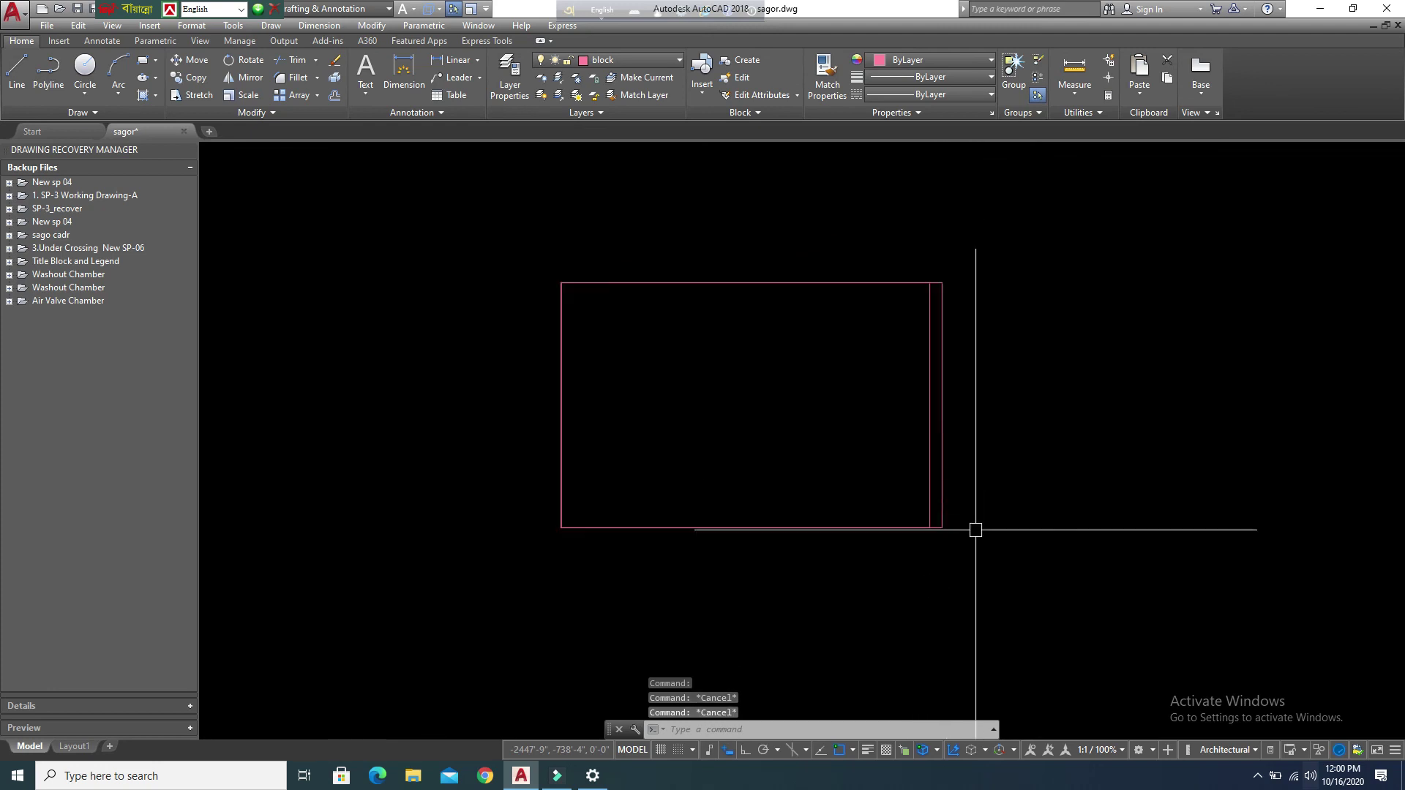
Step: Undo the last rescale of the rectangle with Ctrl+Z
key("Escape")
scroll(853, 416, "down", 2)
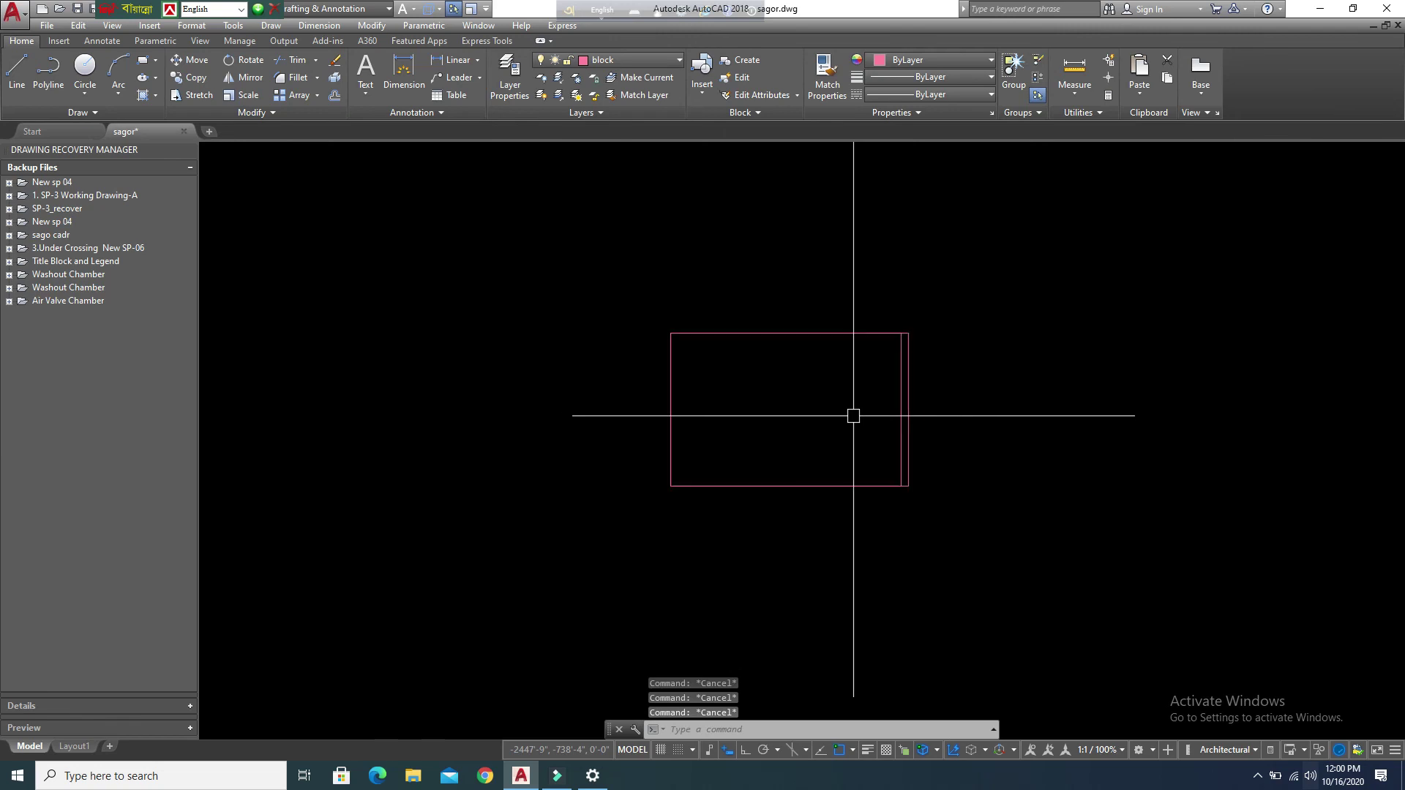
key("ctrl+z")
key("ctrl+z")
key("ctrl+z")
Step: Zoom and pan to see the rectangles among the other drawings, then switch to Wondershare Filmora9
scroll(857, 430, "up", 4)
key("Escape")
key("Escape")
scroll(983, 436, "down", 4)
scroll(927, 437, "down", 2)
scroll(927, 437, "up", 2)
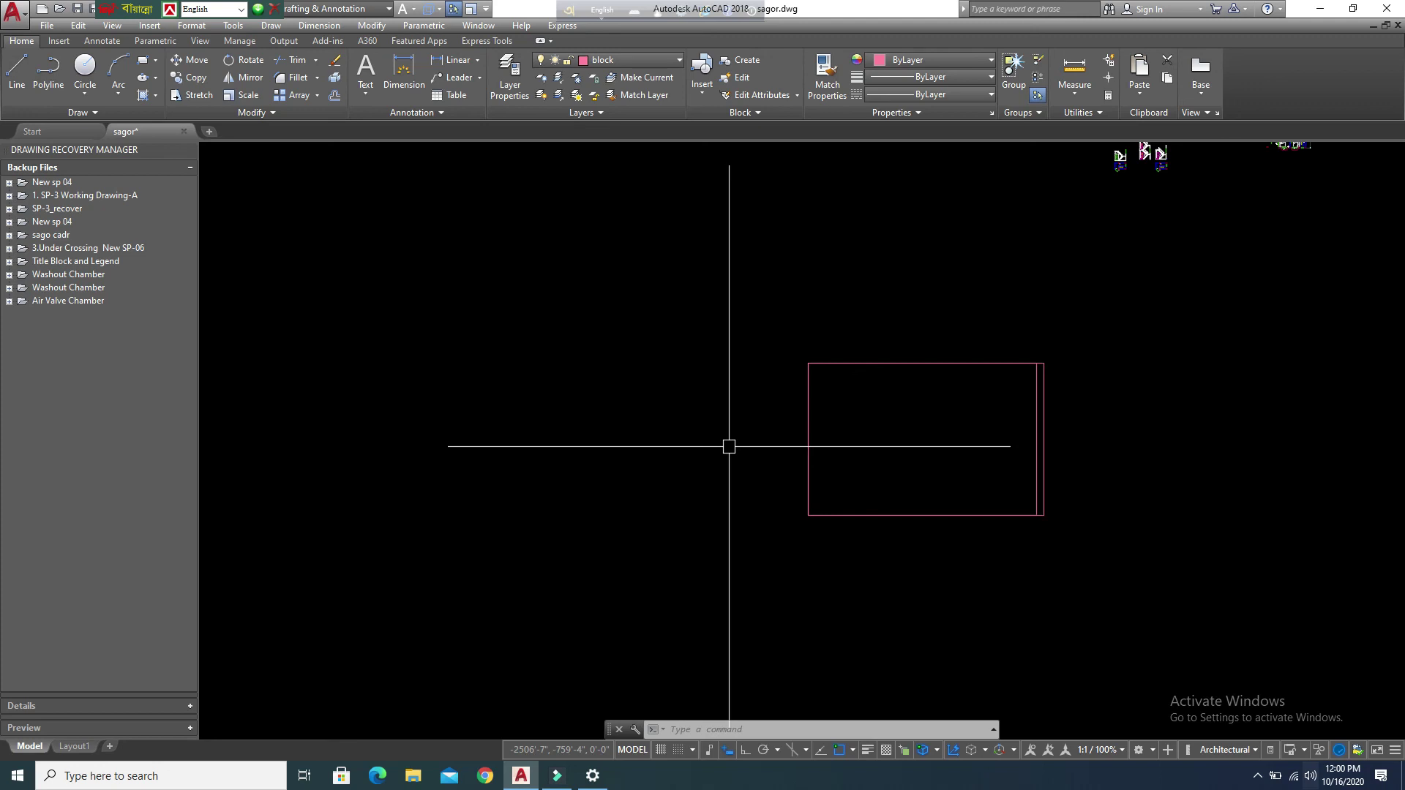
scroll(710, 428, "down", 2)
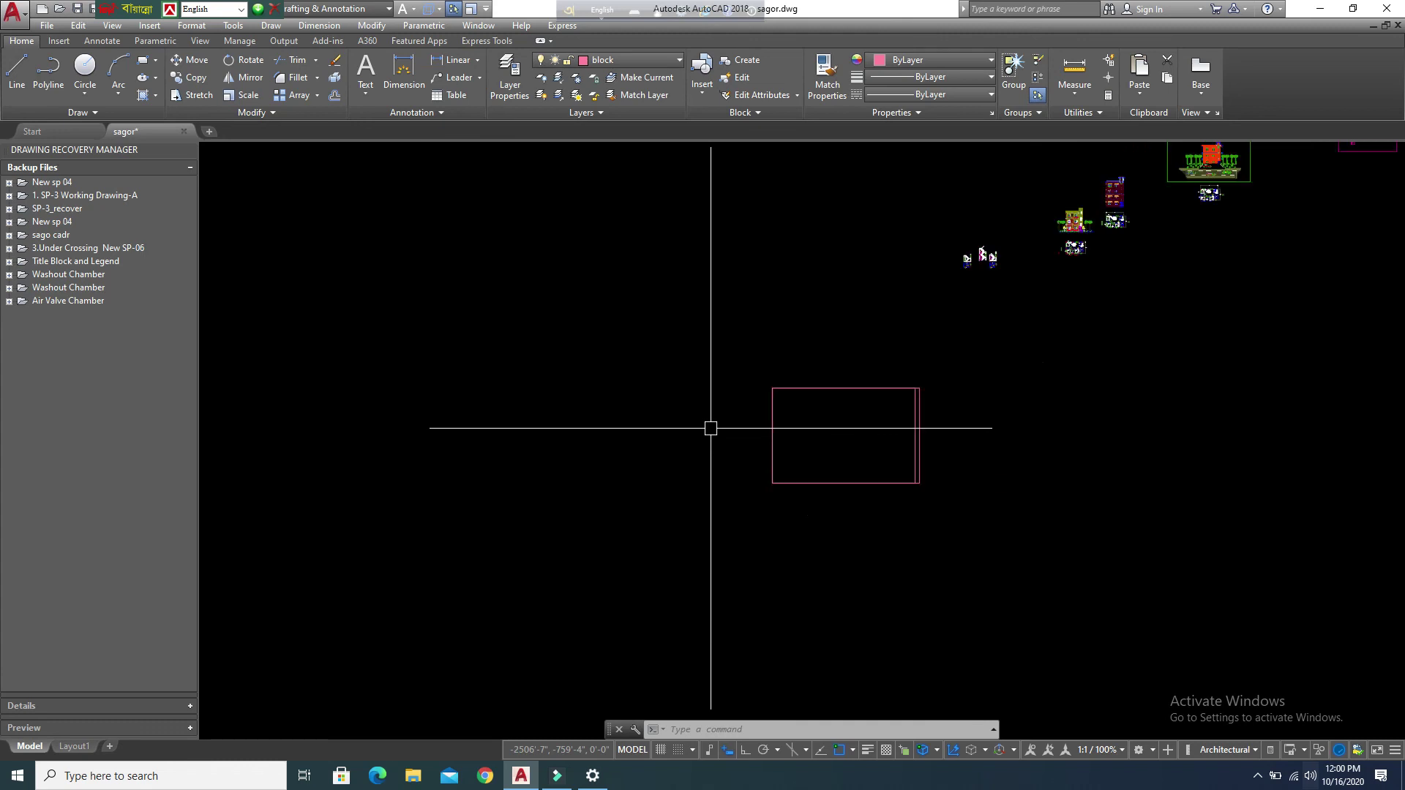
key("Escape")
key("Escape")
middle_click_drag(1003, 476, 909, 471)
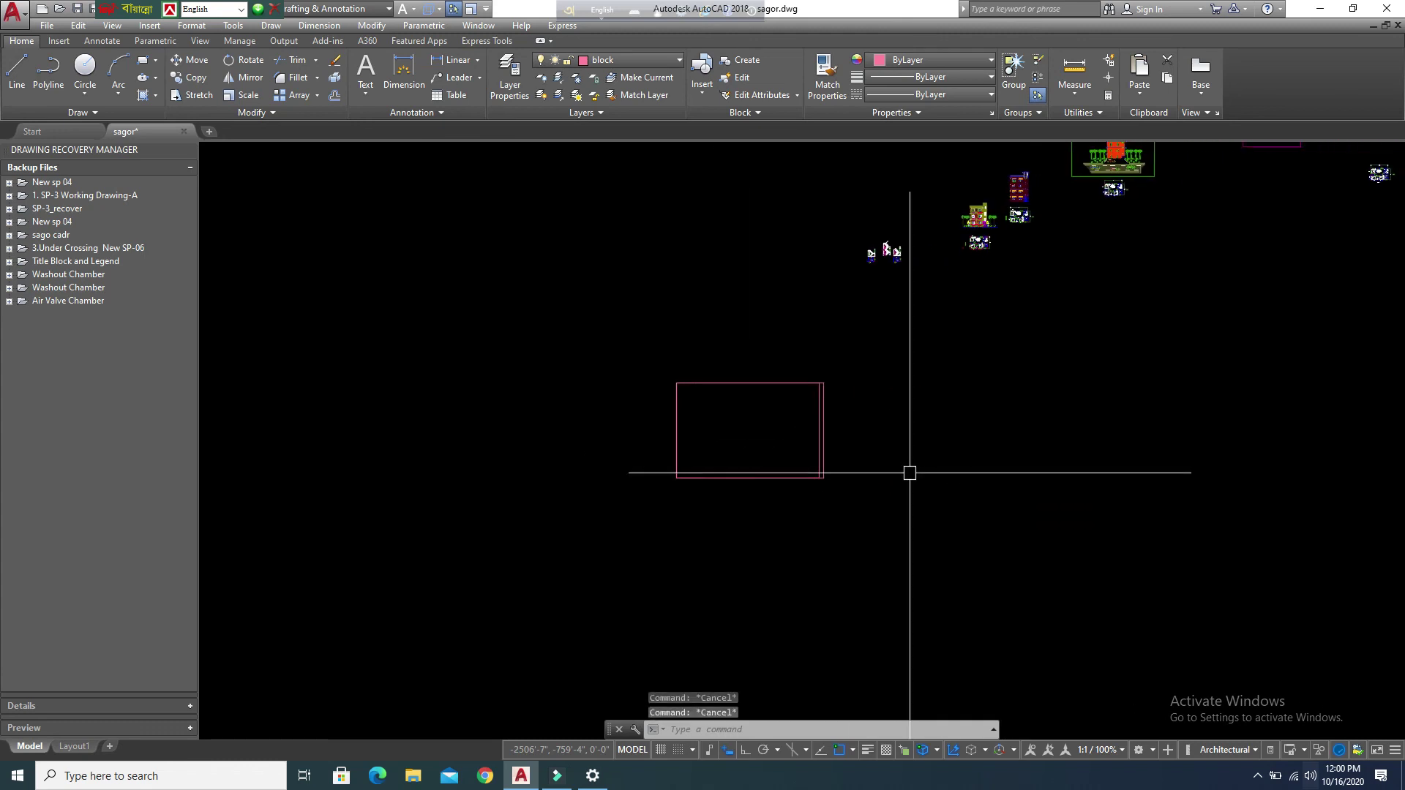
key("Escape")
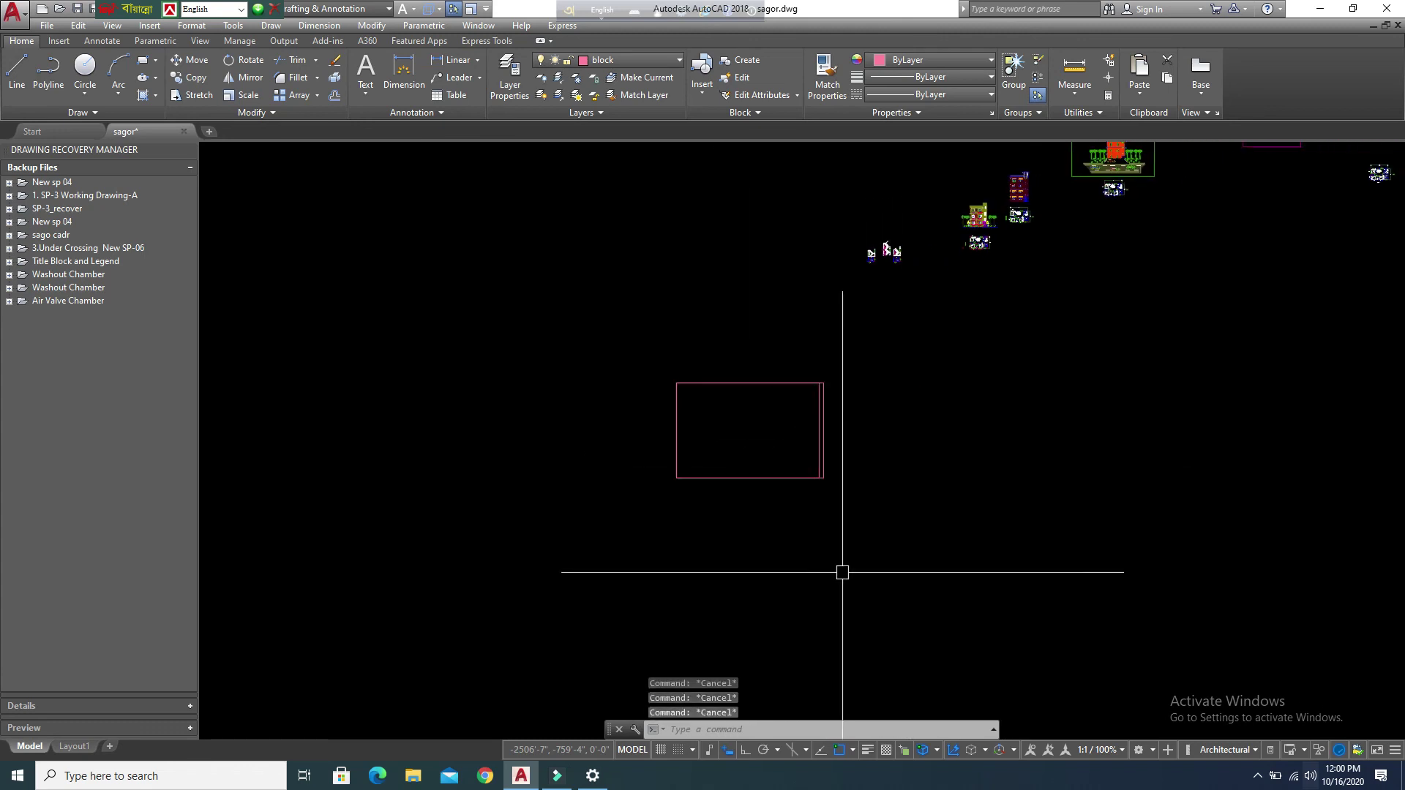
left_click(558, 781)
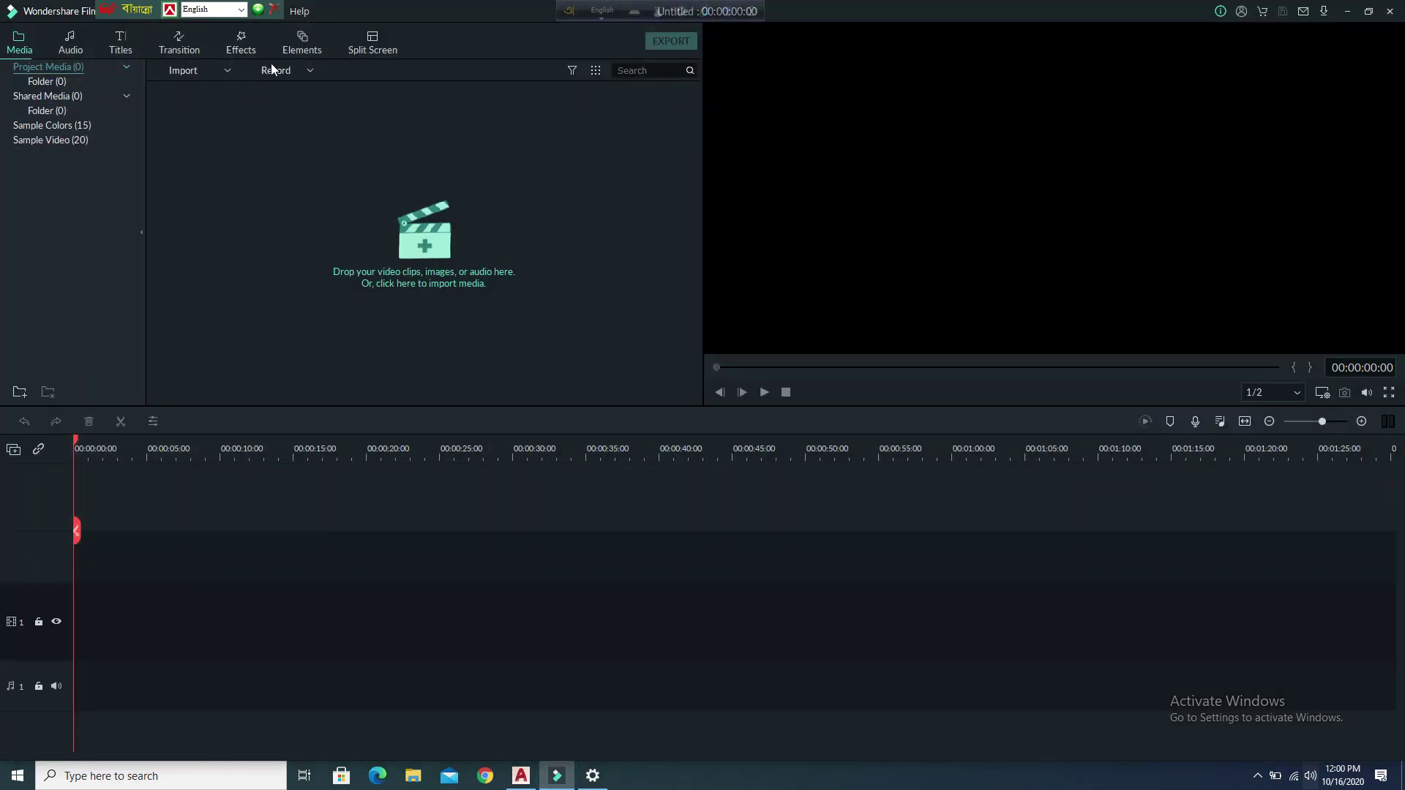
Step: Open Filmora9's recording options: Record from Webcam, Record PC Screen, Record Voiceover
left_click(305, 71)
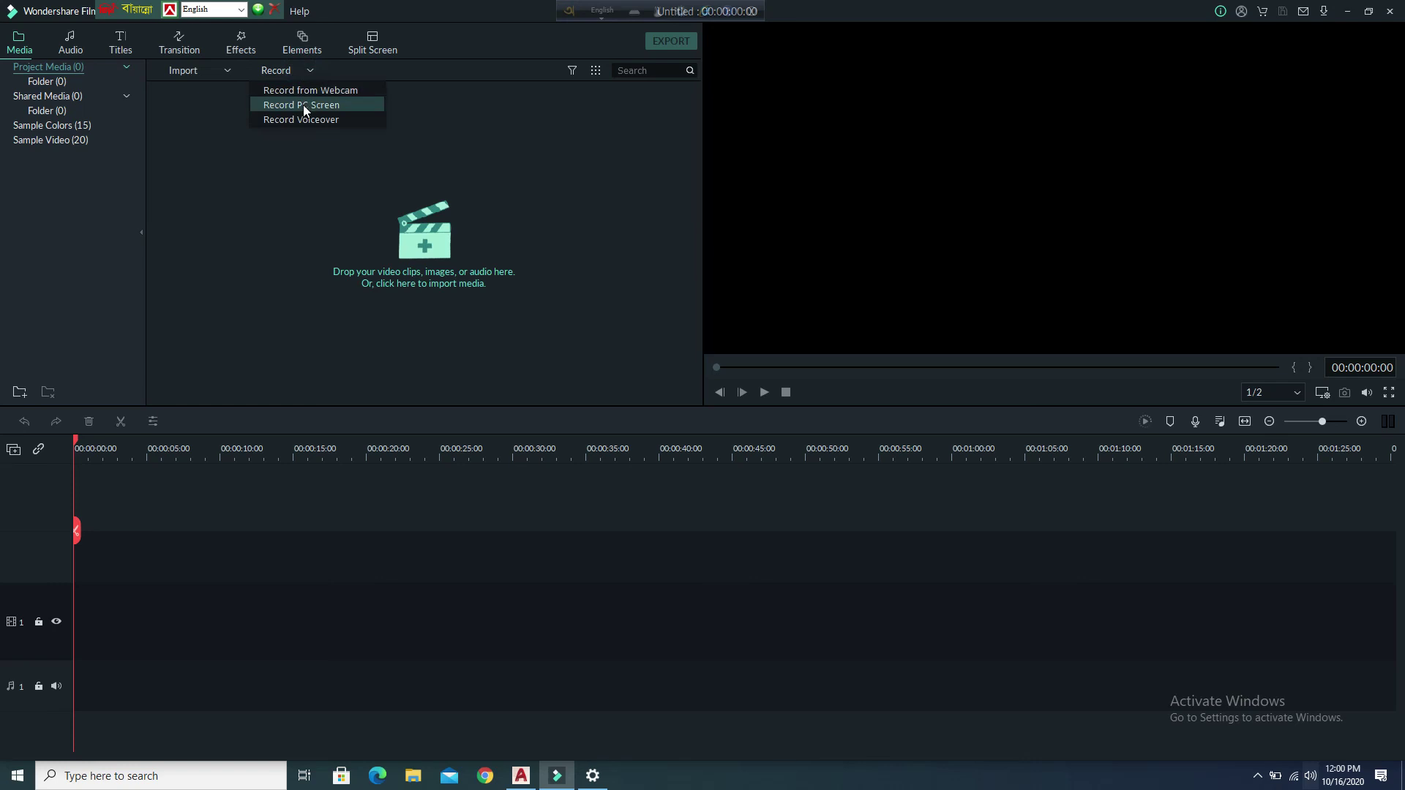